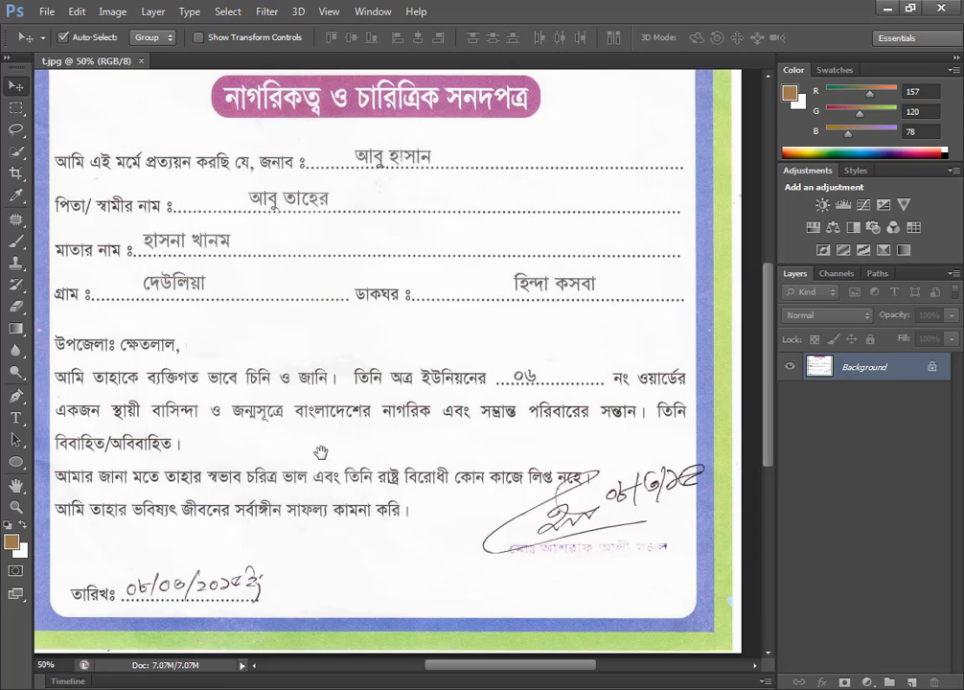
# Select a blank patch of paper beside the village entry with the Rectangular Marquee and move it over the written village name.
pyautogui.moveTo(321, 452); pyautogui.dragTo(339, 507)
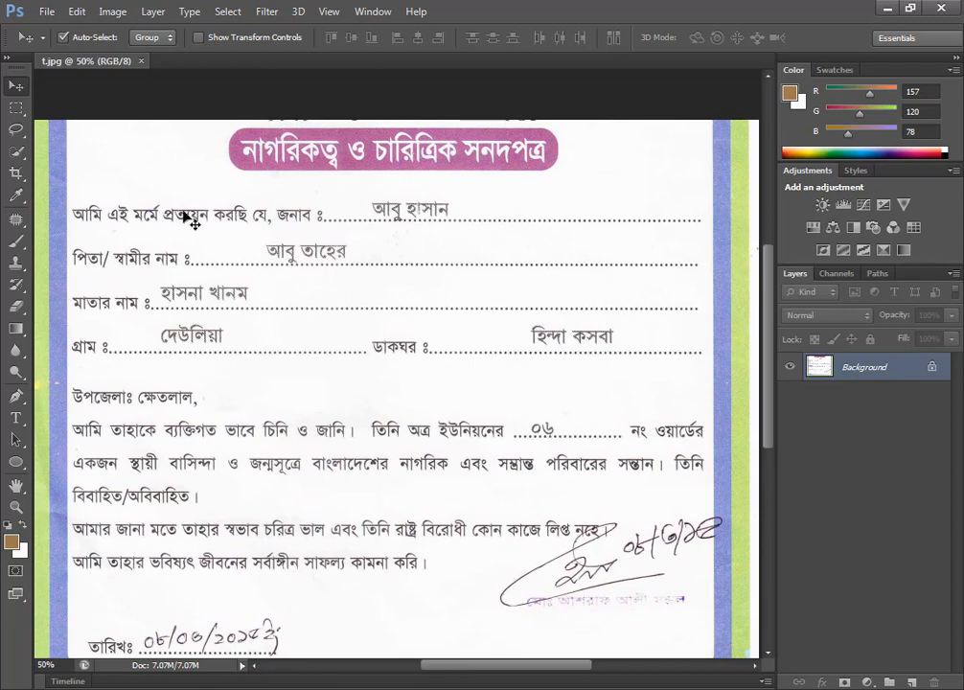
pyautogui.click(15, 109)
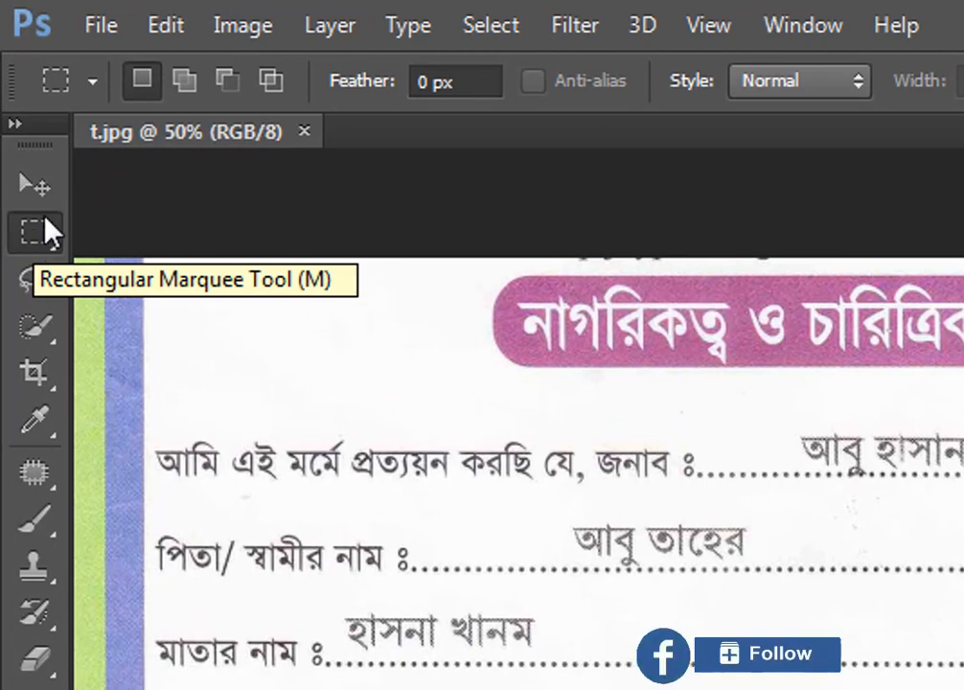
pyautogui.click(45, 219)
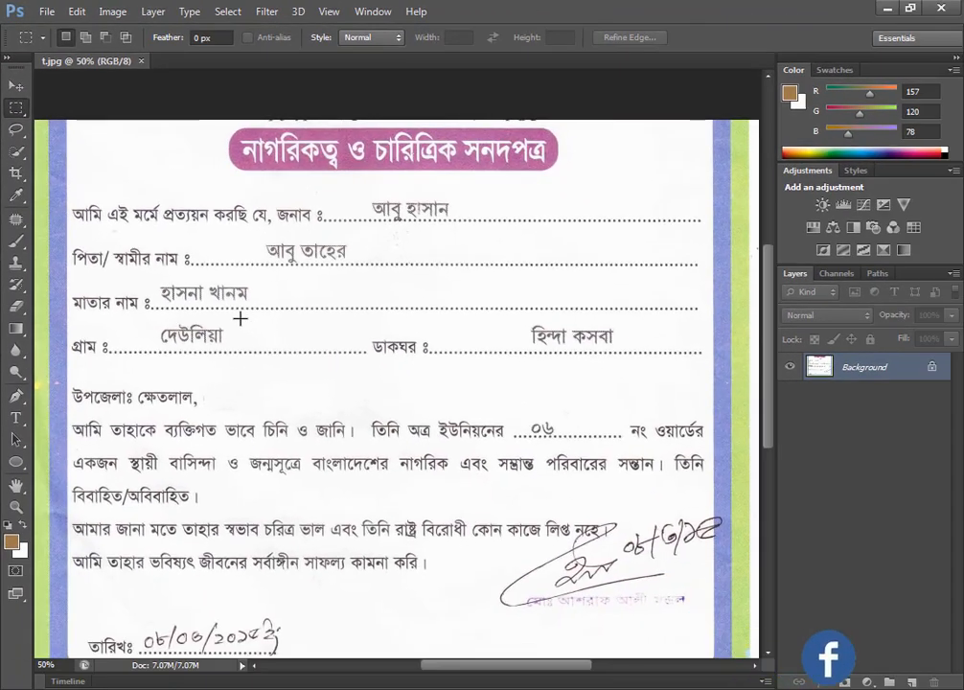
pyautogui.moveTo(290, 339); pyautogui.dragTo(347, 347)
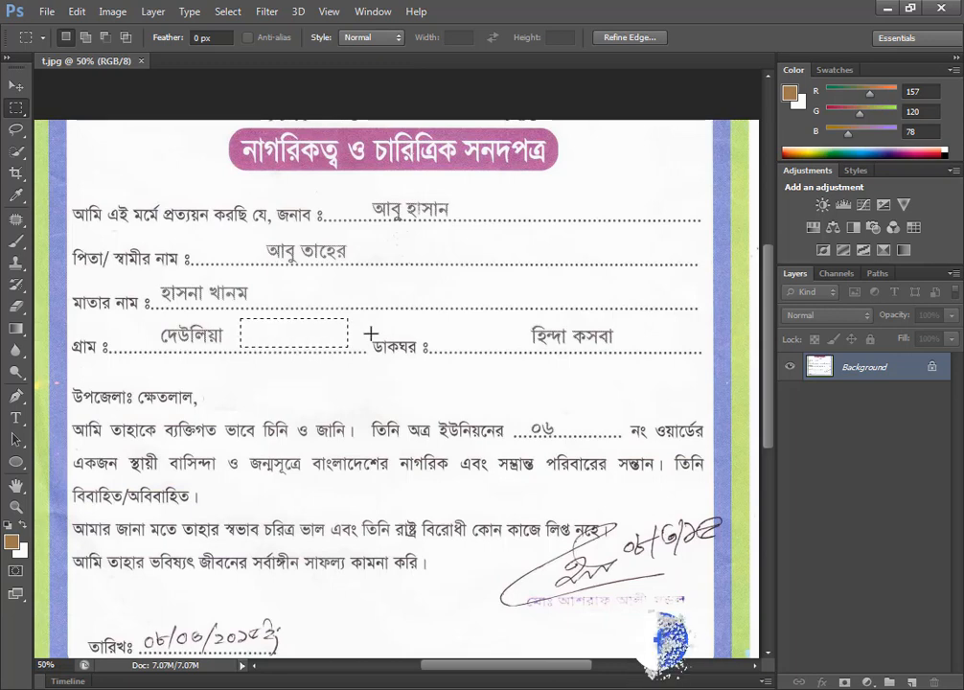
pyautogui.click(15, 86)
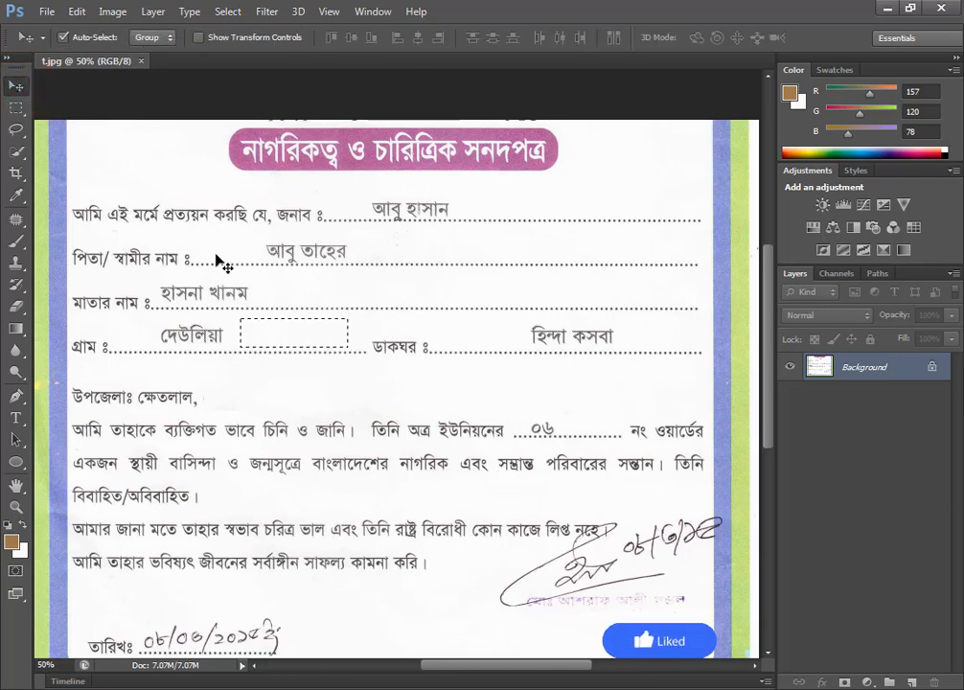
pyautogui.click(291, 333)
pyautogui.moveTo(290, 333); pyautogui.dragTo(200, 338)
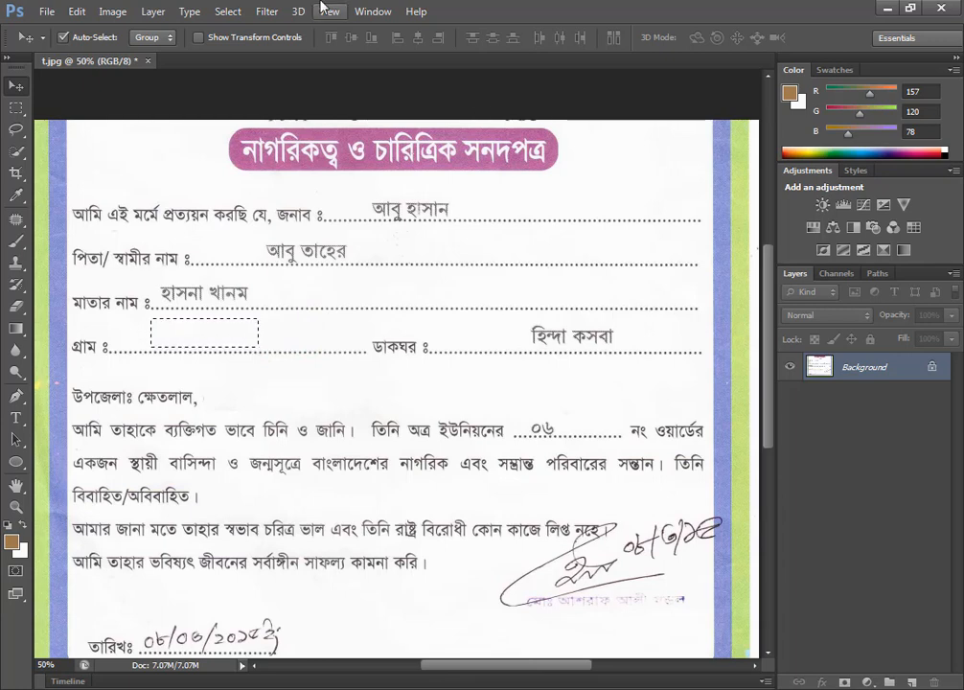
# Select a blank patch of paper beside the handwritten date at the foot of the certificate and move it over the date.
pyautogui.scroll(-2, 304, 493)
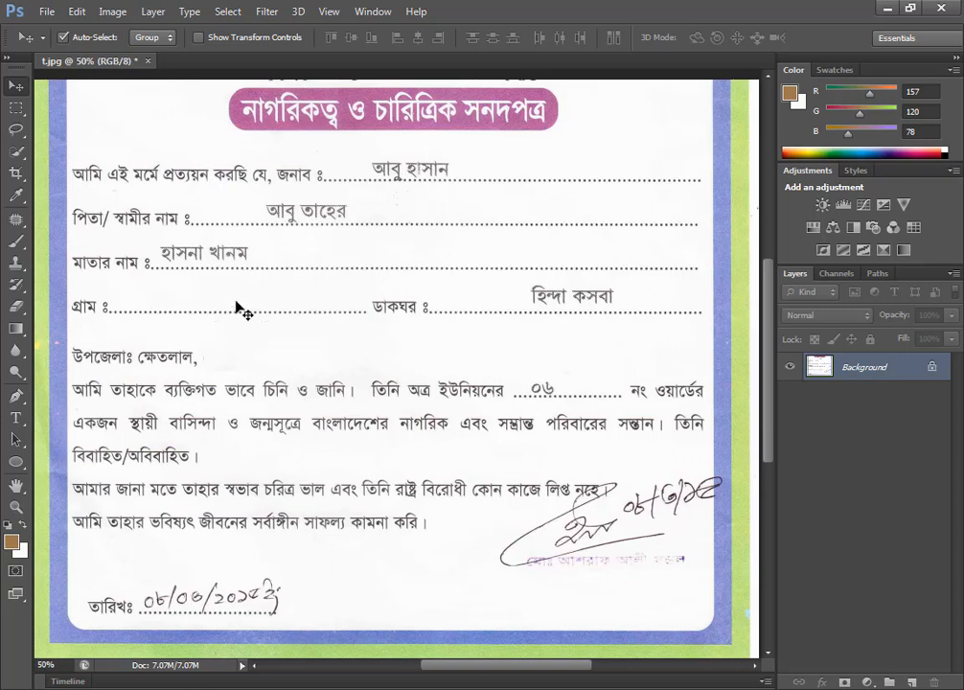
pyautogui.click(15, 107)
pyautogui.moveTo(314, 563); pyautogui.dragTo(477, 608)
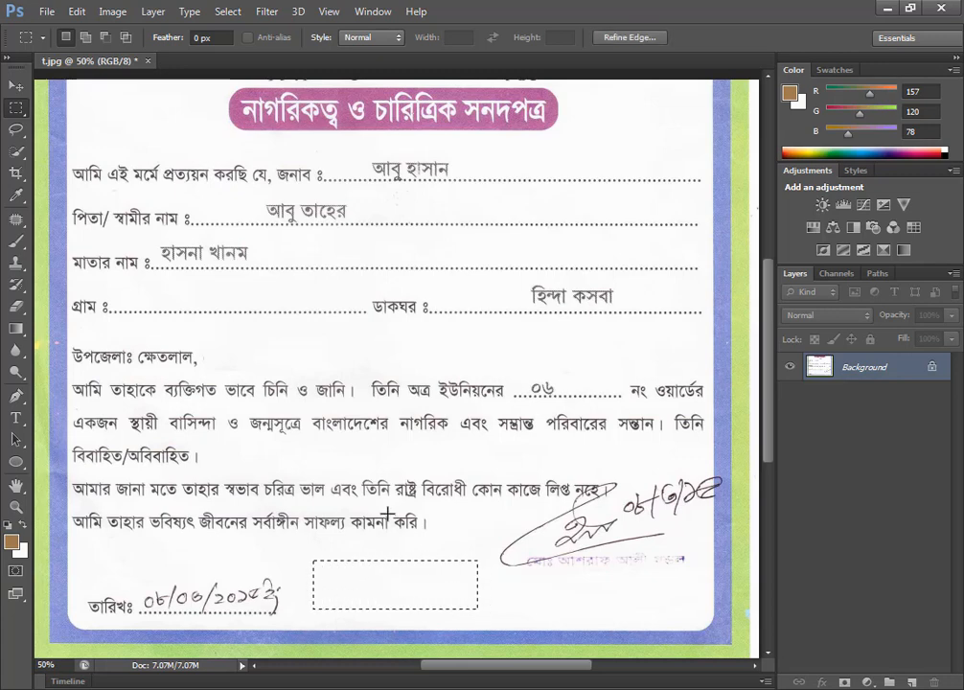
pyautogui.click(16, 85)
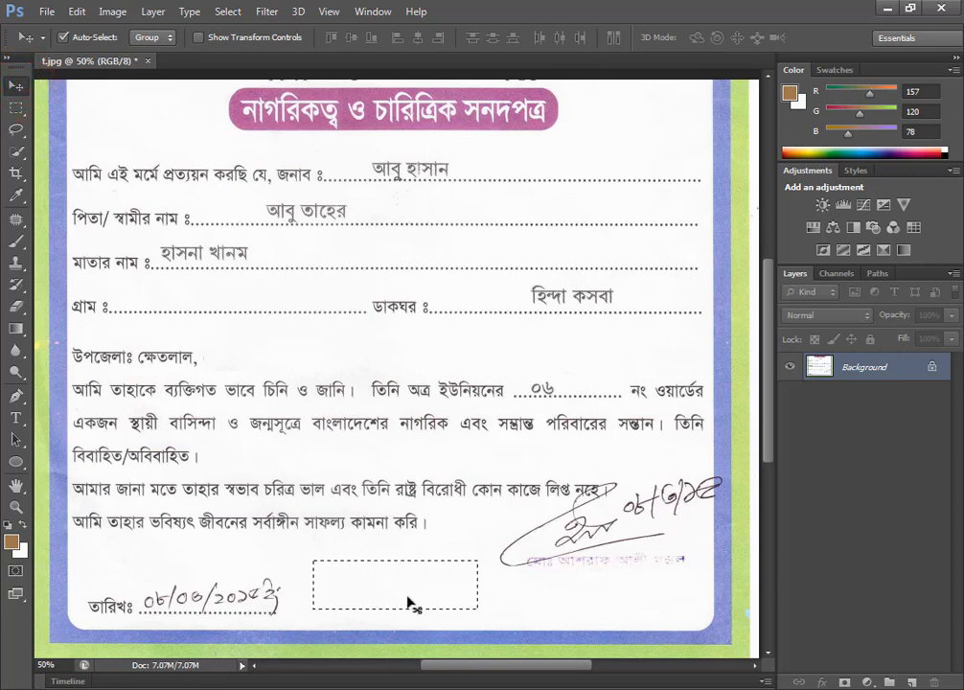
pyautogui.moveTo(407, 601); pyautogui.dragTo(238, 616)
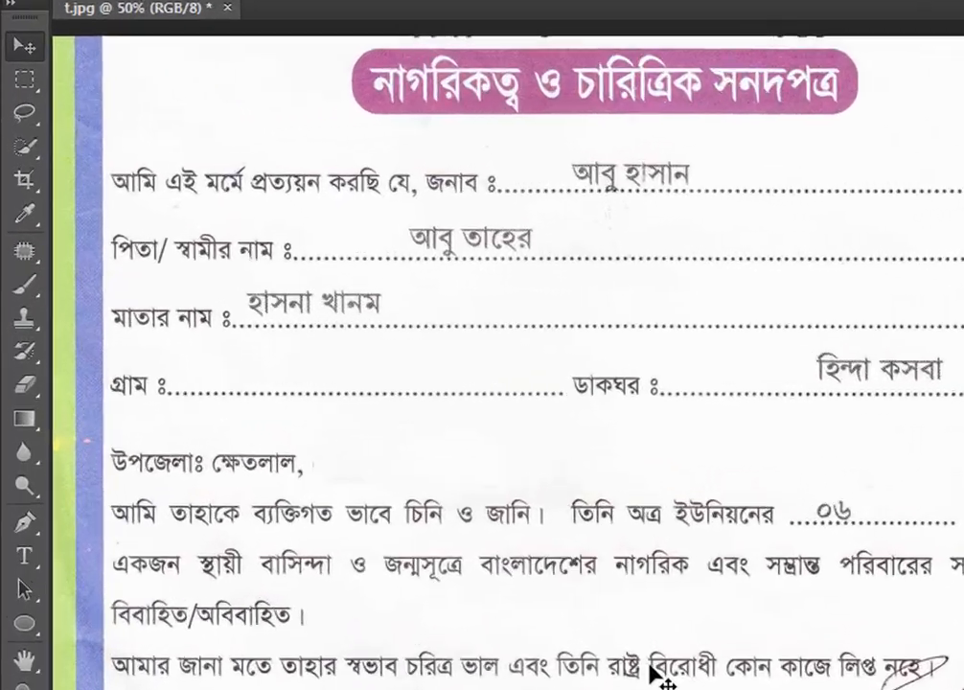
# Switch to the Clone Stamp tool and sample clean paper just beyond the father's name.
pyautogui.press('s')
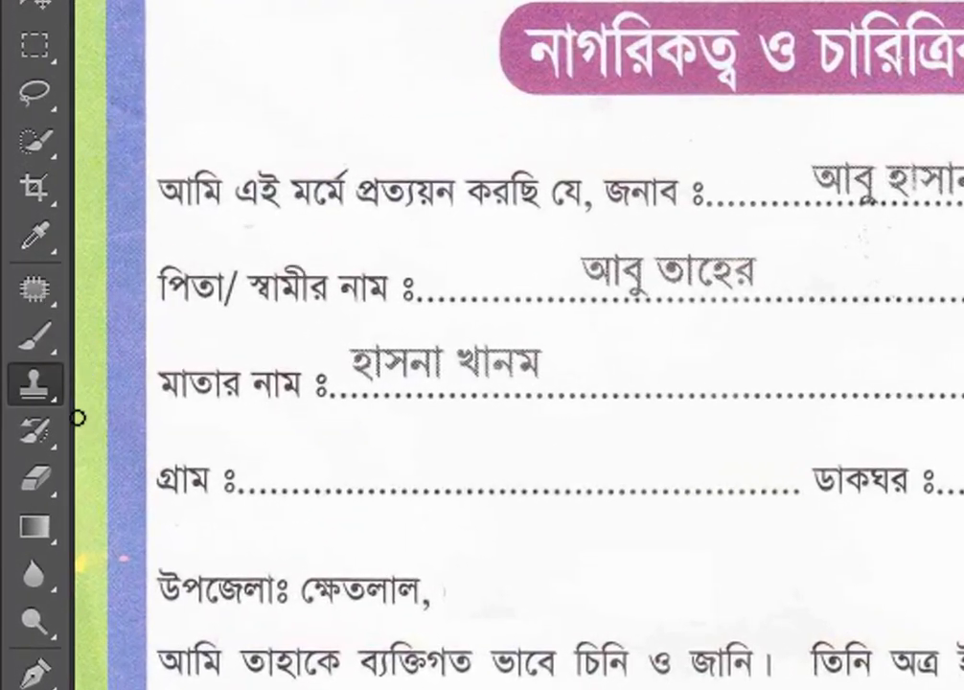
pyautogui.rightClick(36, 385)
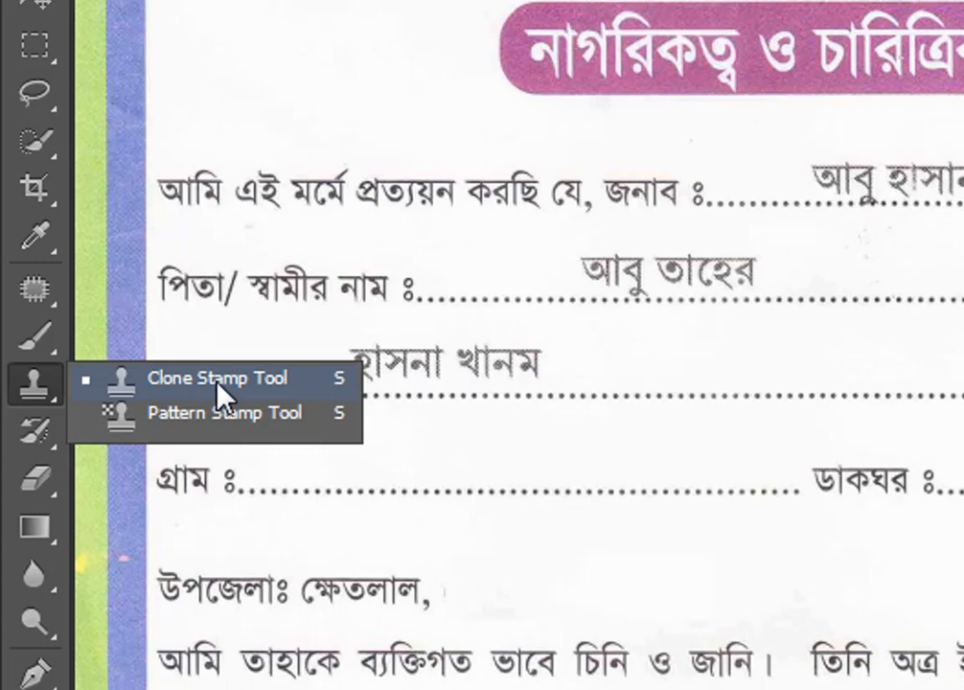
pyautogui.click(215, 382)
pyautogui.rightClick(43, 383)
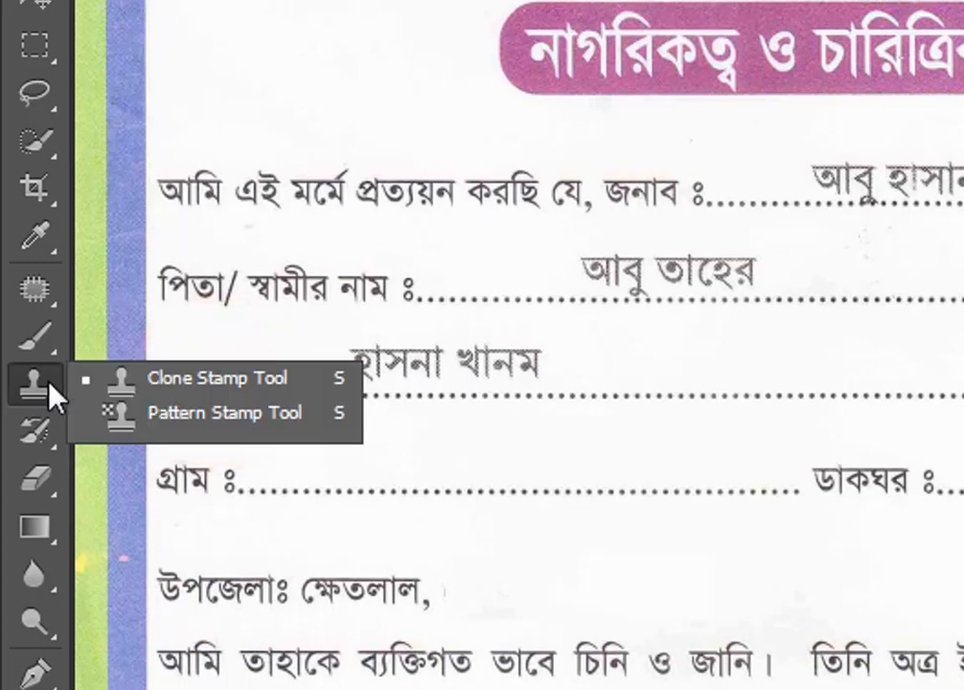
pyautogui.click(161, 383)
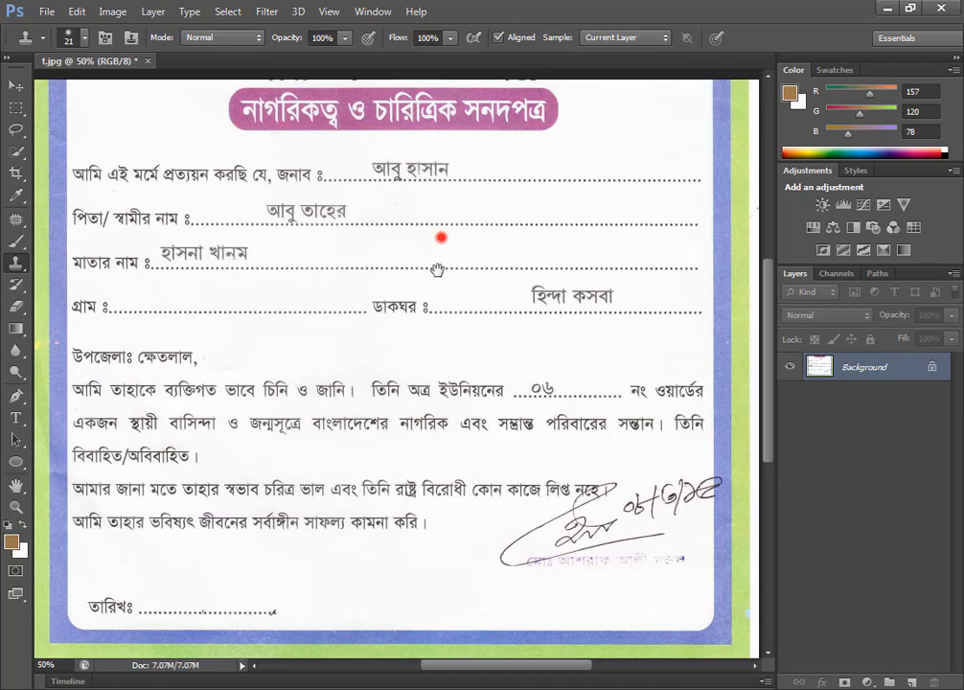
pyautogui.moveTo(437, 269); pyautogui.dragTo(351, 469)
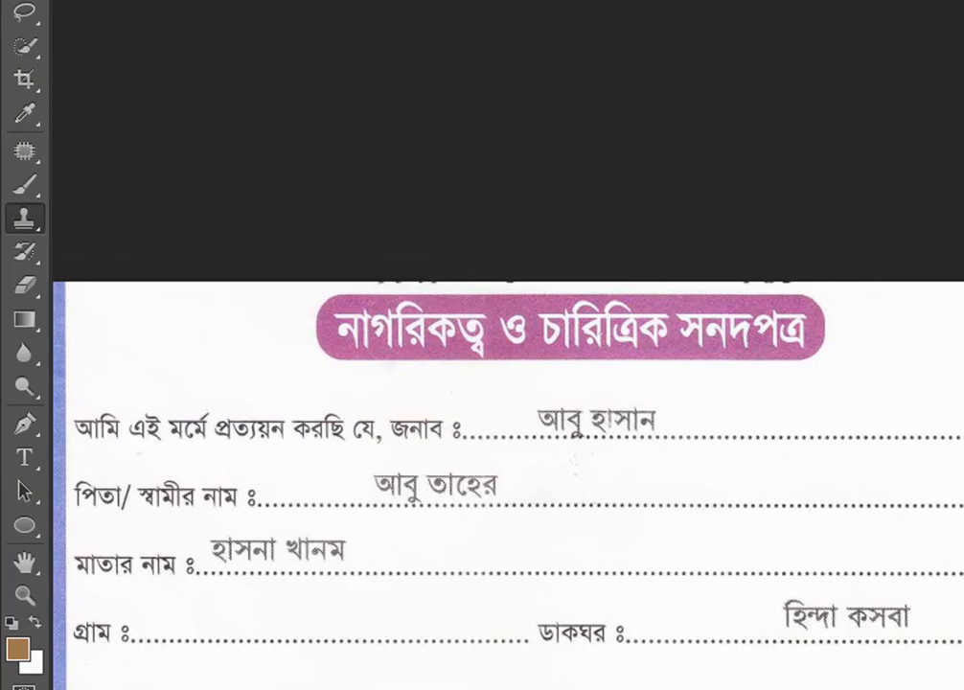
pyautogui.click(209, 687)
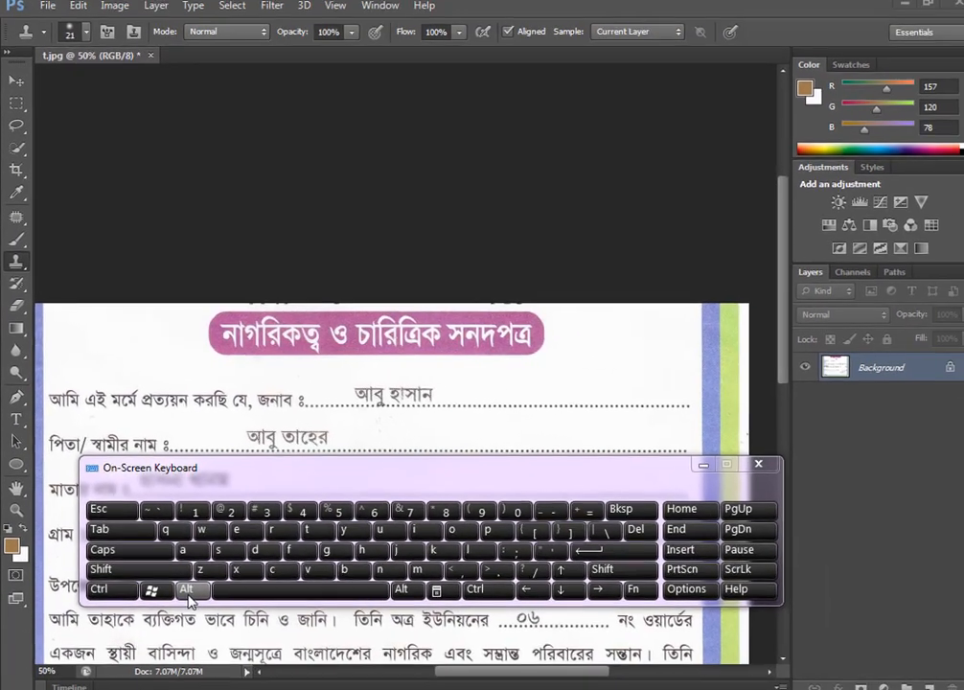
pyautogui.click(189, 595)
pyautogui.click(704, 464)
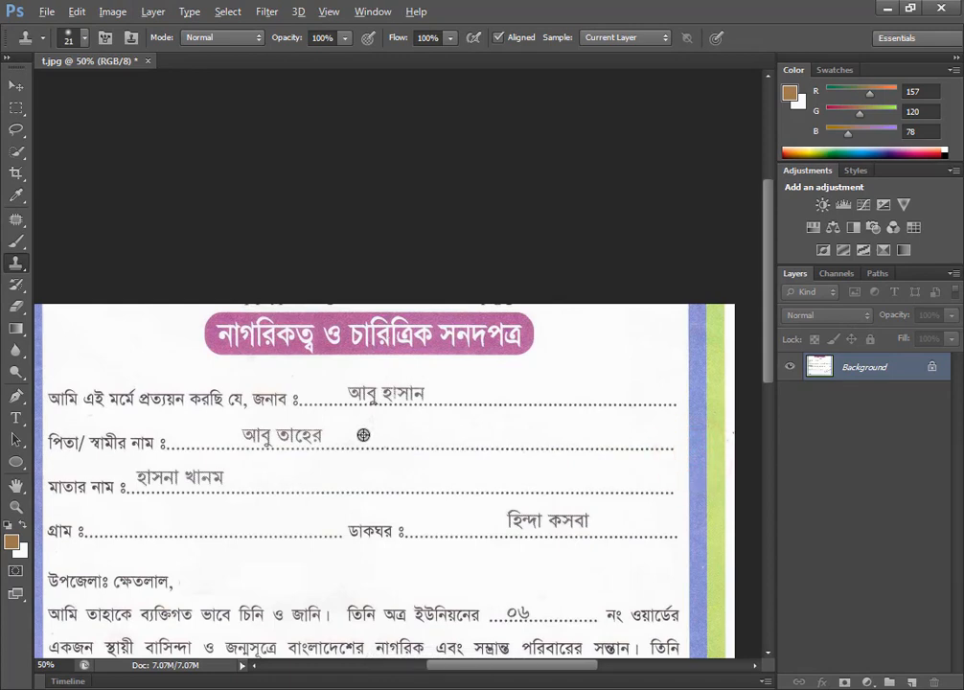
pyautogui.keyDown('alt'); pyautogui.click(359, 433); pyautogui.keyUp('alt')
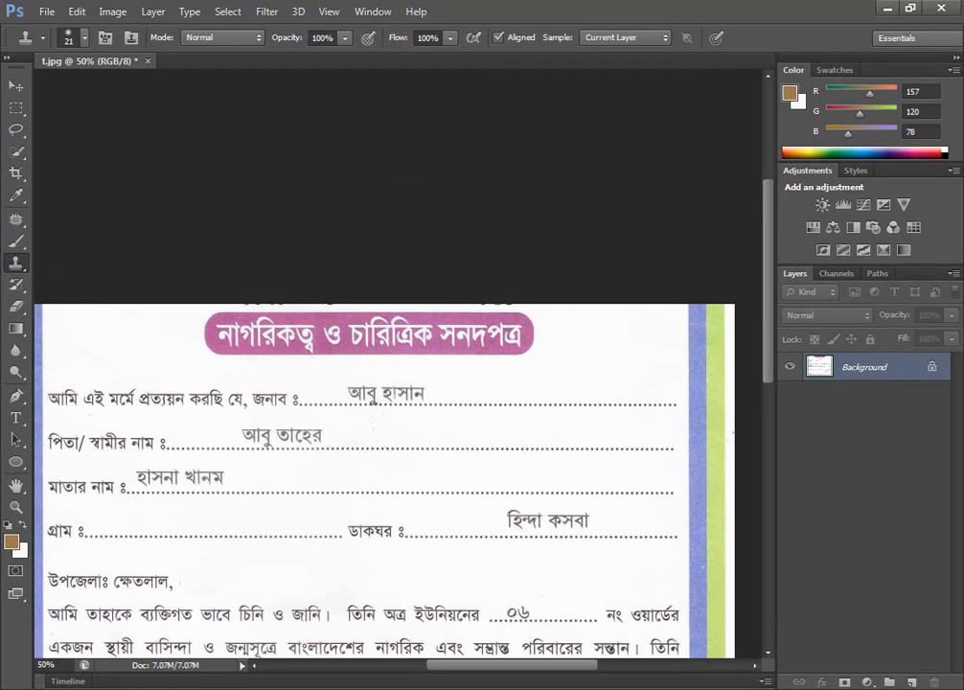
# Enlarge the clone brush to 50 and stamp sampled clean paper over the whole father's name, resampling partway through.
pyautogui.click(444, 686)
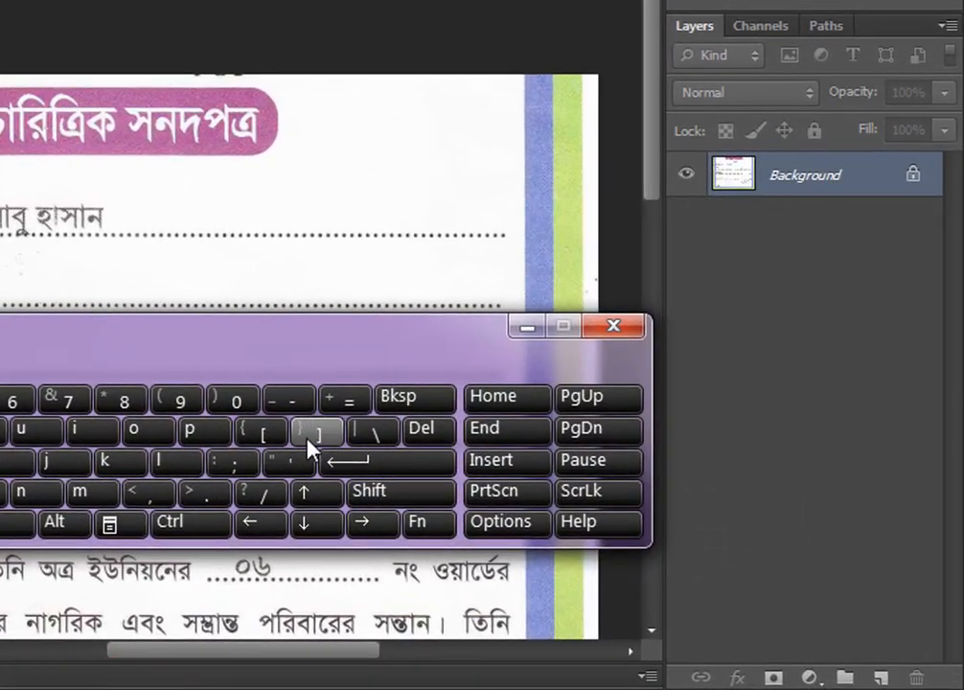
pyautogui.click(310, 439)
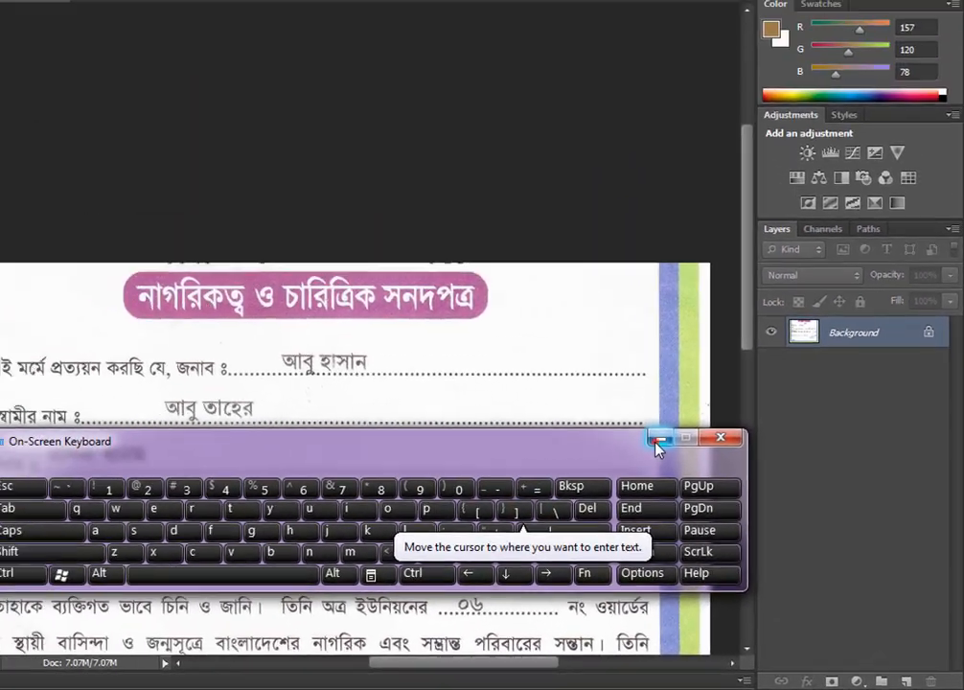
pyautogui.click(658, 440)
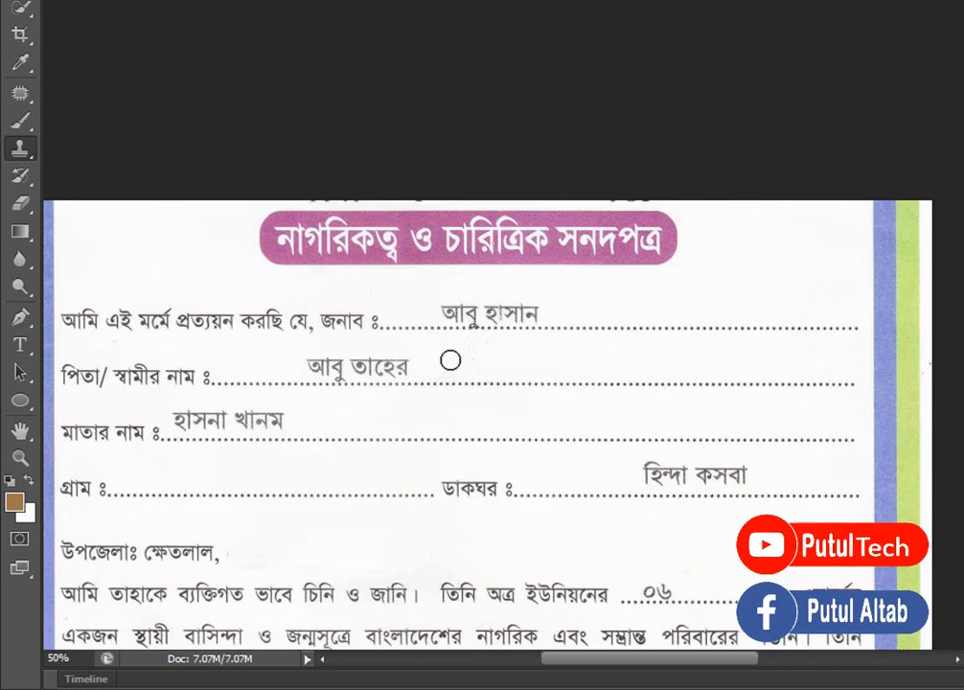
pyautogui.keyDown('alt'); pyautogui.click(449, 359); pyautogui.keyUp('alt')
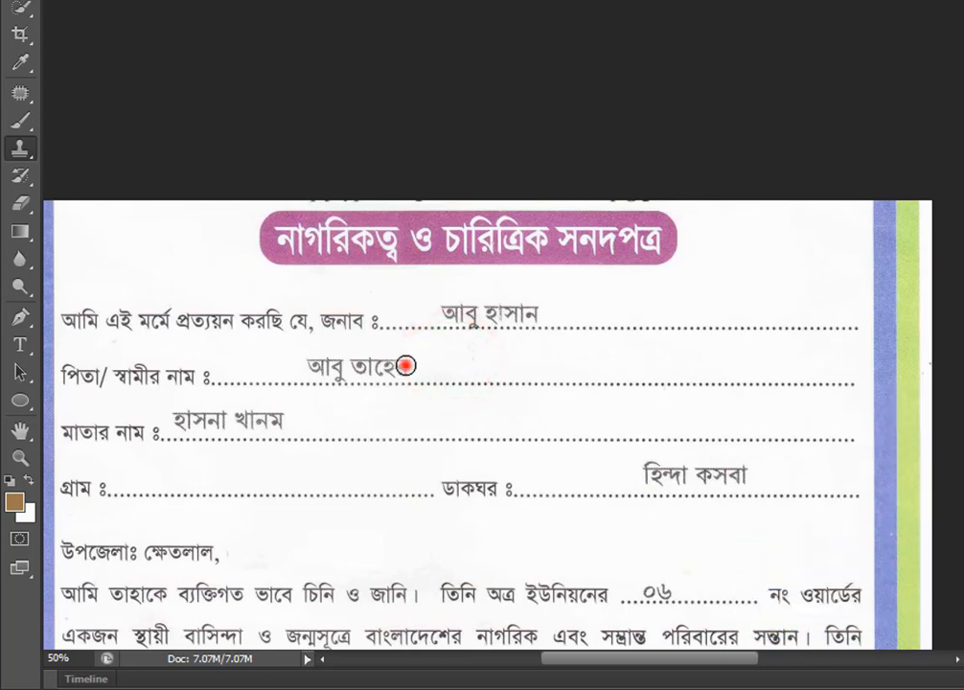
pyautogui.click(403, 368)
pyautogui.click(404, 368)
pyautogui.click(404, 368)
pyautogui.click(385, 368)
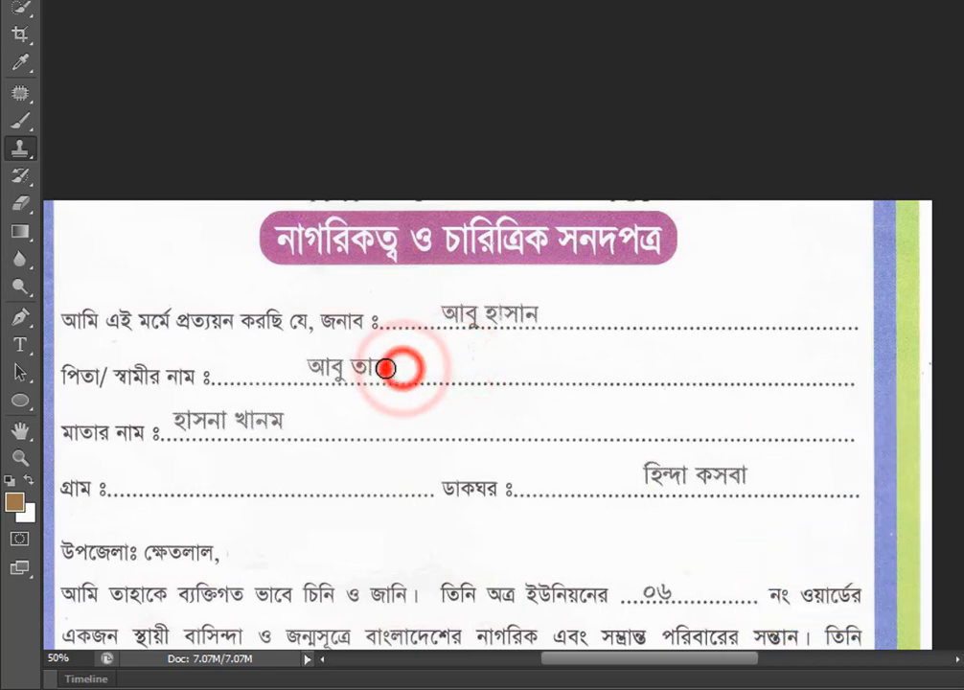
pyautogui.click(386, 368)
pyautogui.click(379, 368)
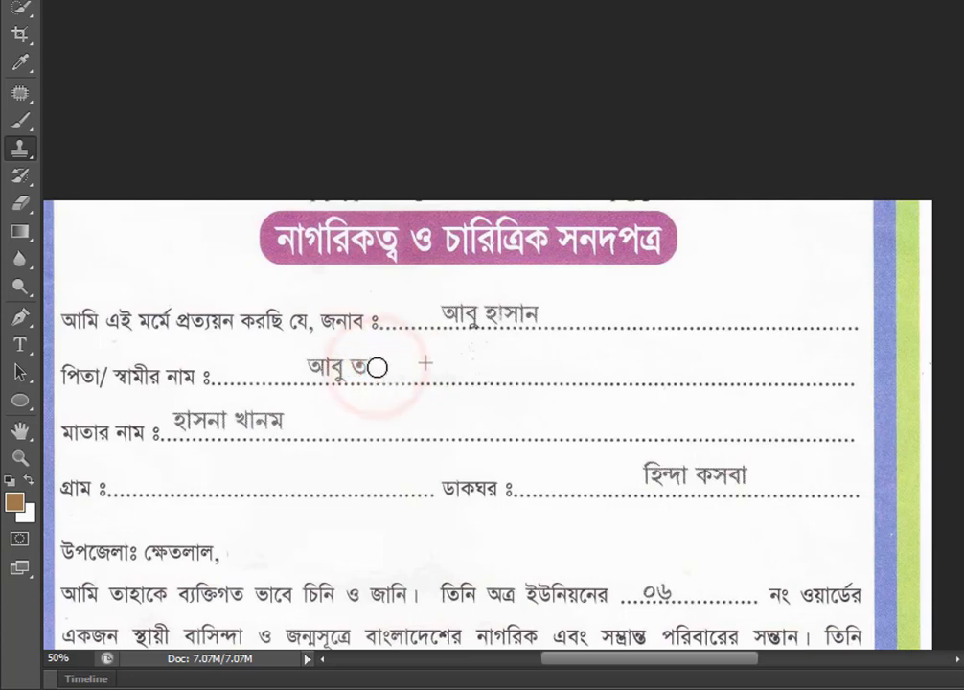
pyautogui.click(367, 368)
pyautogui.moveTo(369, 368)
pyautogui.mouseDown()
pyautogui.moveTo(309, 363)
pyautogui.moveTo(366, 369)
pyautogui.mouseUp()
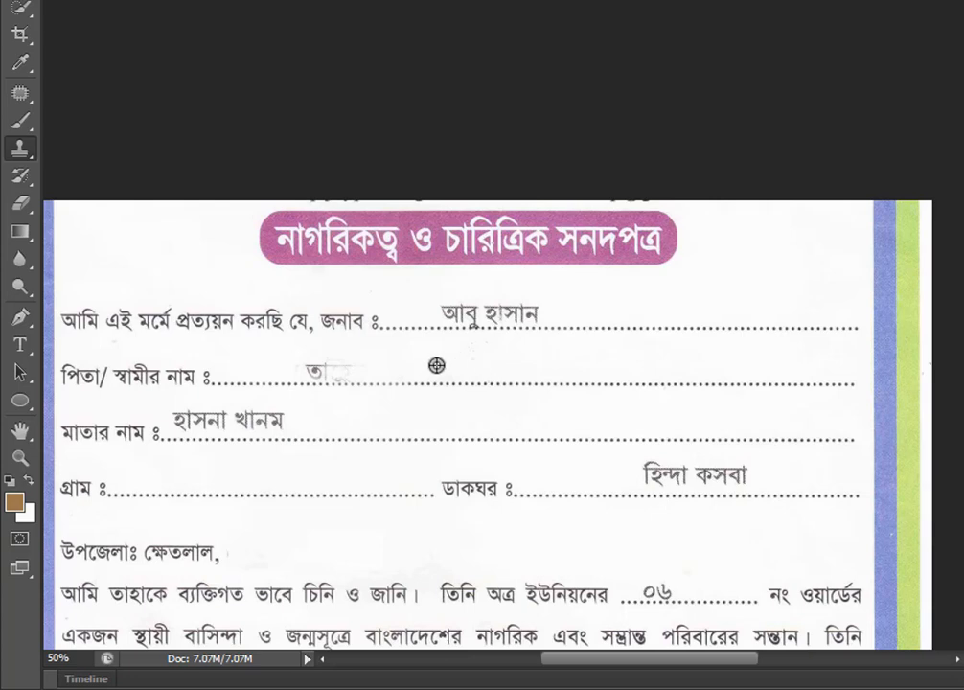
pyautogui.keyDown('alt'); pyautogui.click(436, 365); pyautogui.keyUp('alt')
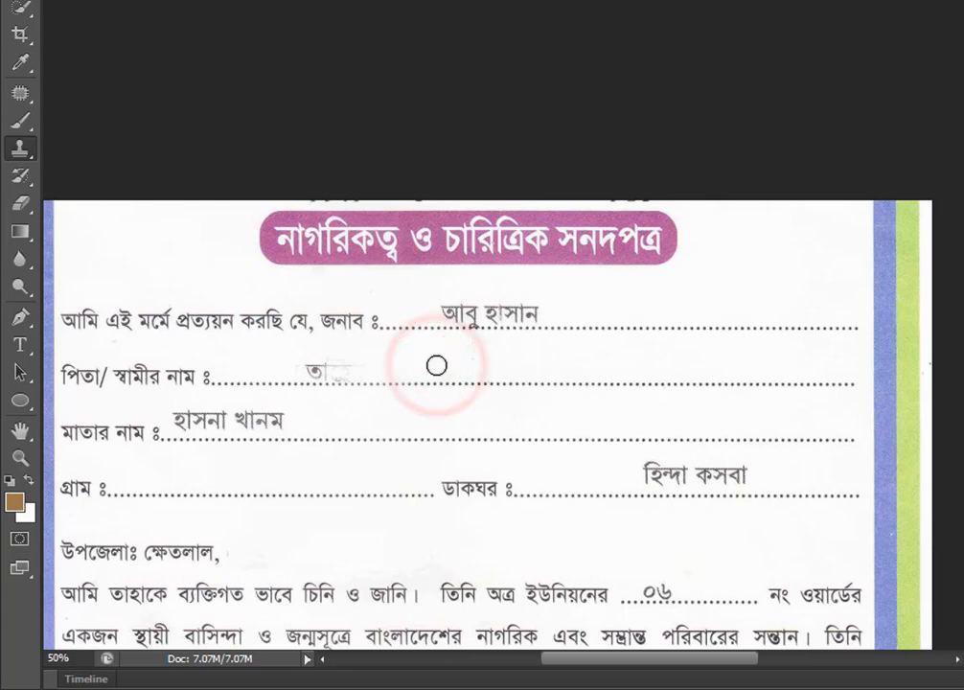
pyautogui.moveTo(371, 363); pyautogui.dragTo(303, 369)
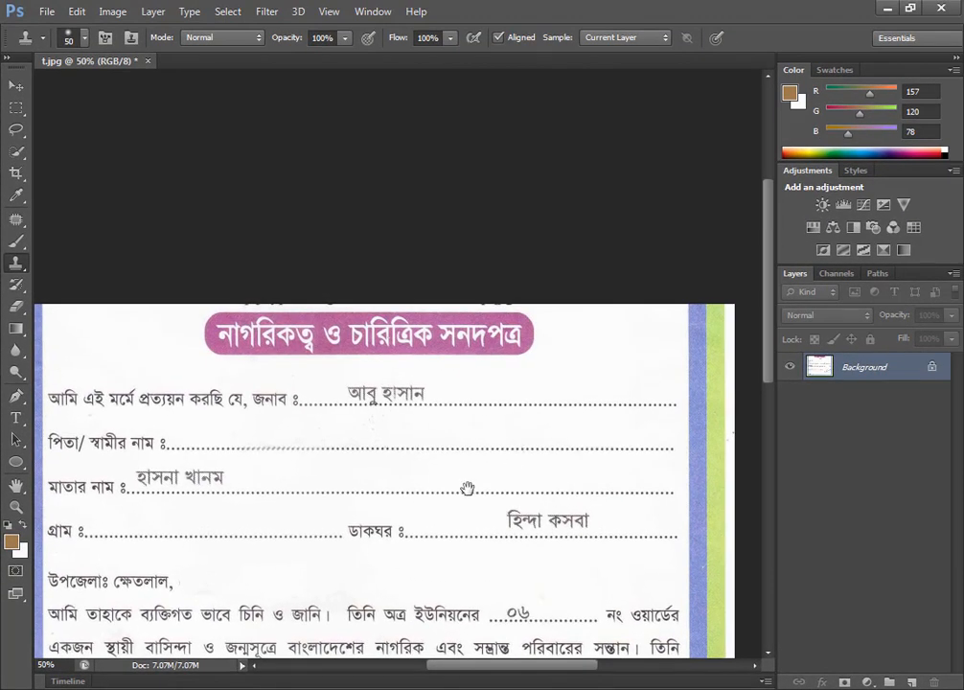
# Select a blank patch of paper beyond the written mother's name with the Rectangular Marquee.
pyautogui.moveTo(435, 532)
pyautogui.mouseDown()
pyautogui.moveTo(432, 221)
pyautogui.moveTo(431, 292)
pyautogui.mouseUp()
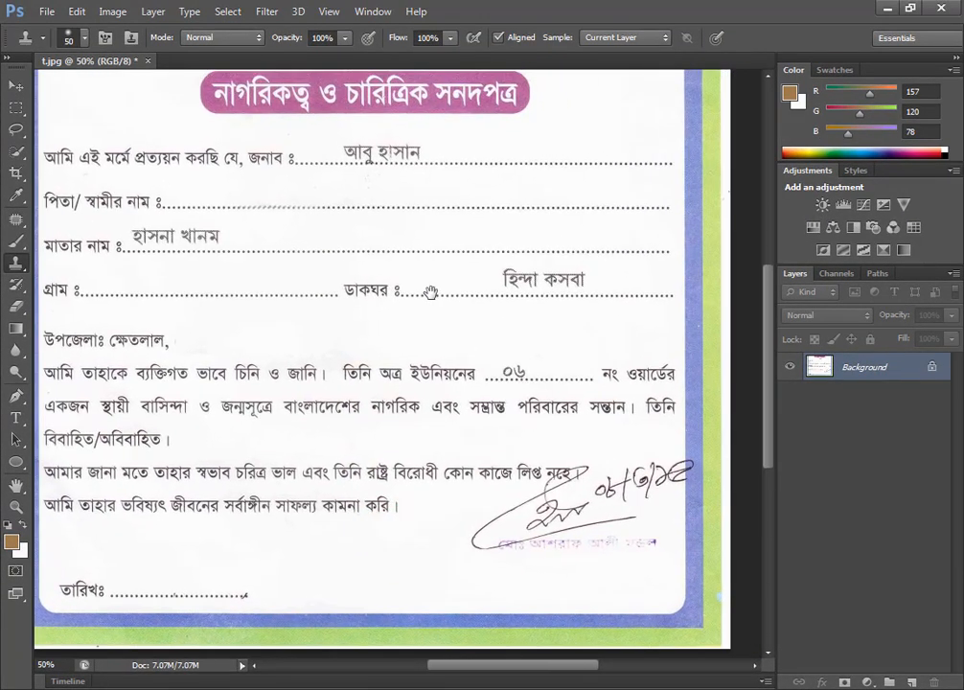
pyautogui.hotkey('ctrl', 's')
pyautogui.moveTo(333, 273); pyautogui.dragTo(337, 367)
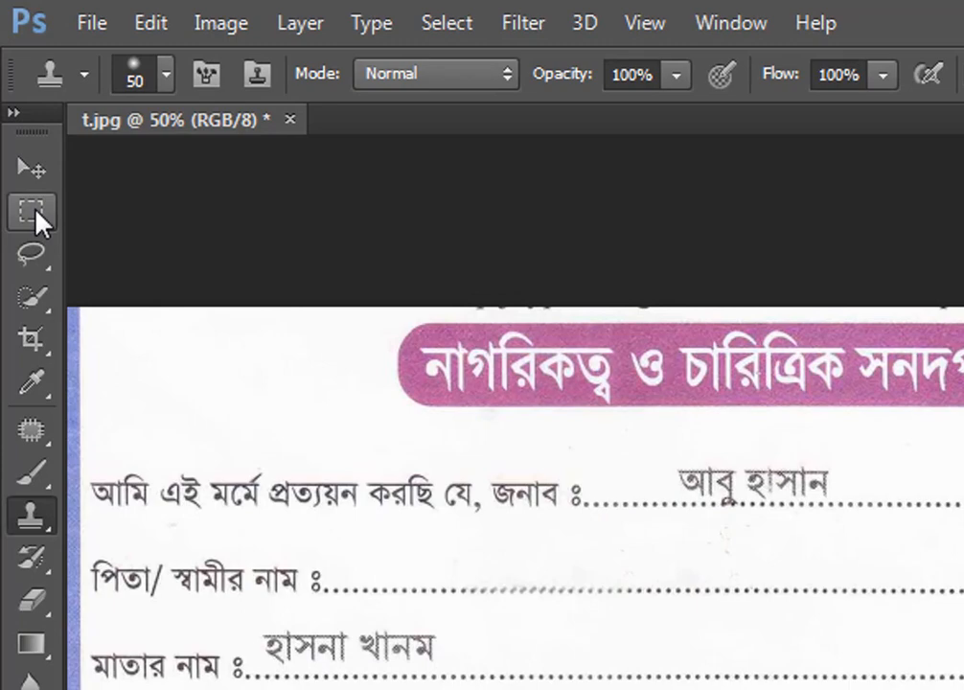
pyautogui.rightClick(18, 108)
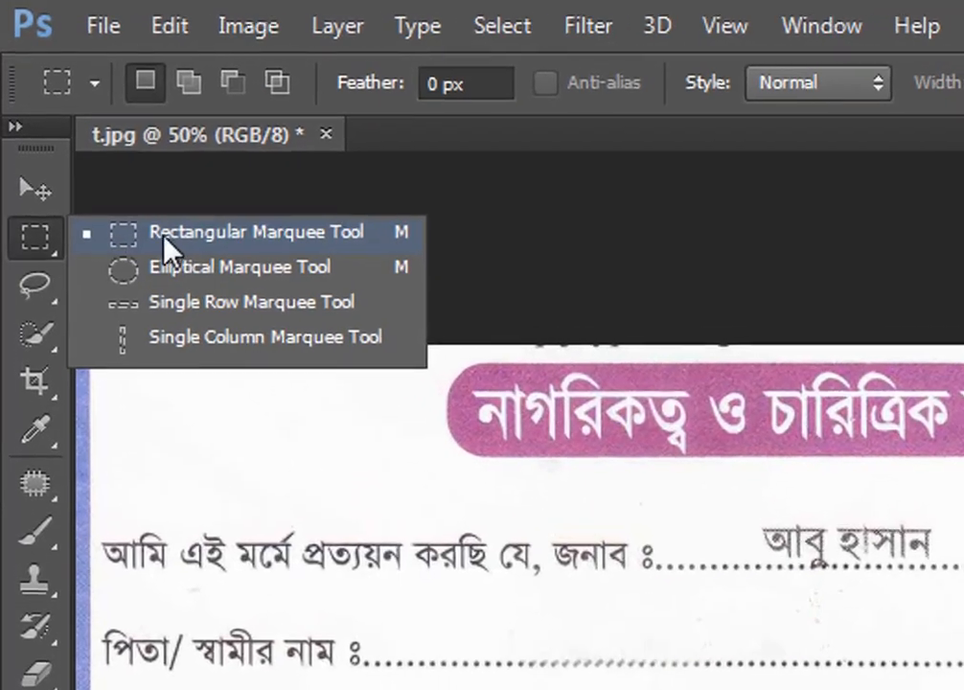
pyautogui.click(258, 227)
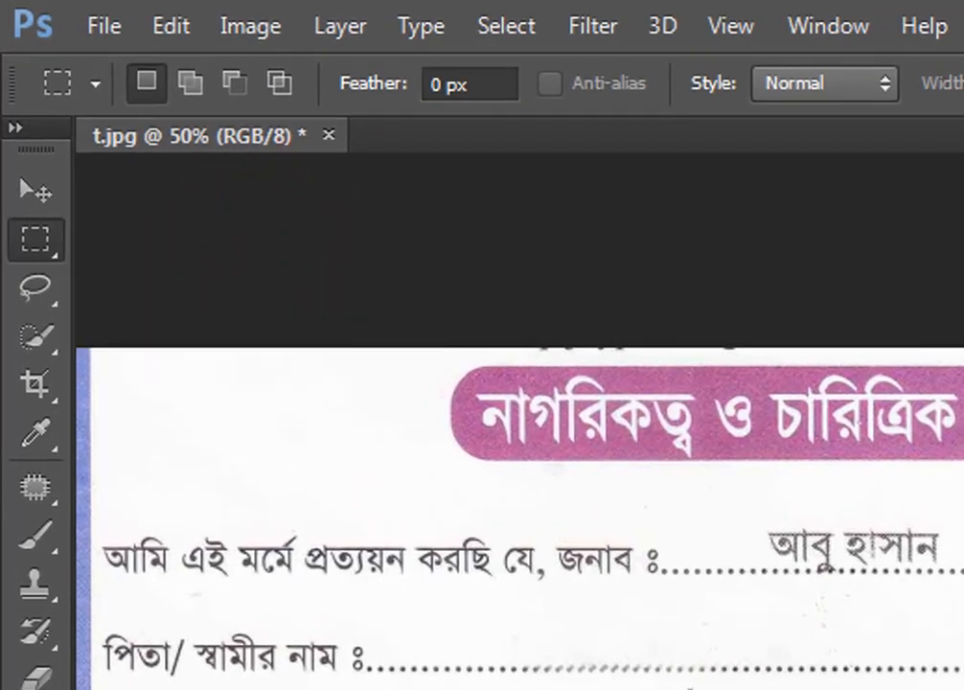
pyautogui.moveTo(588, 666); pyautogui.dragTo(392, 338)
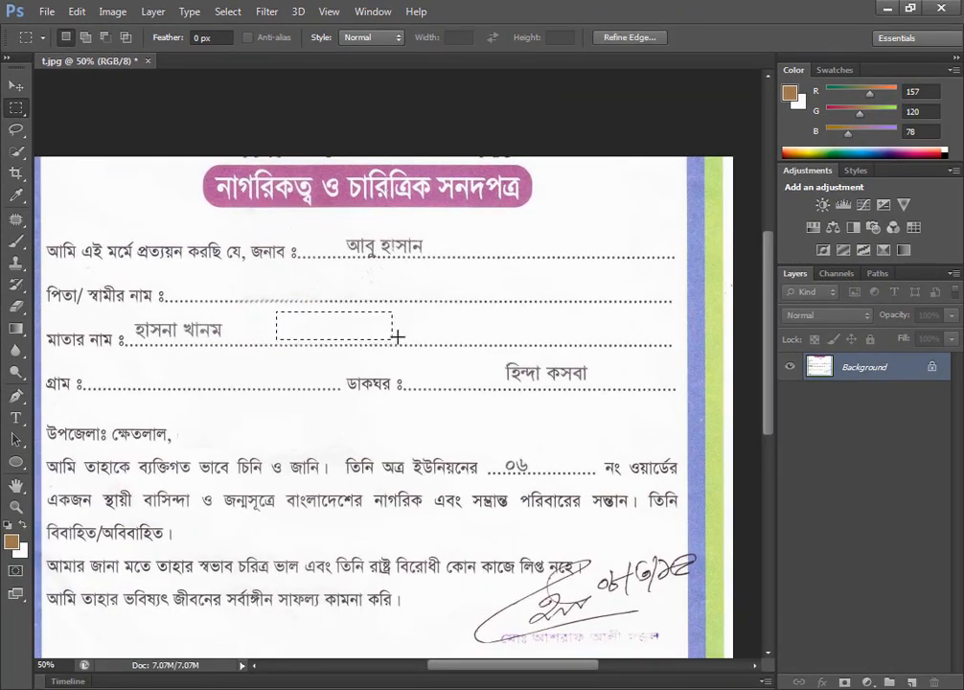
# Switch to the On-Screen Keyboard, demonstrate the modifier and arrow combination for nudging a copied patch, and minimize it.
pyautogui.press('alt')
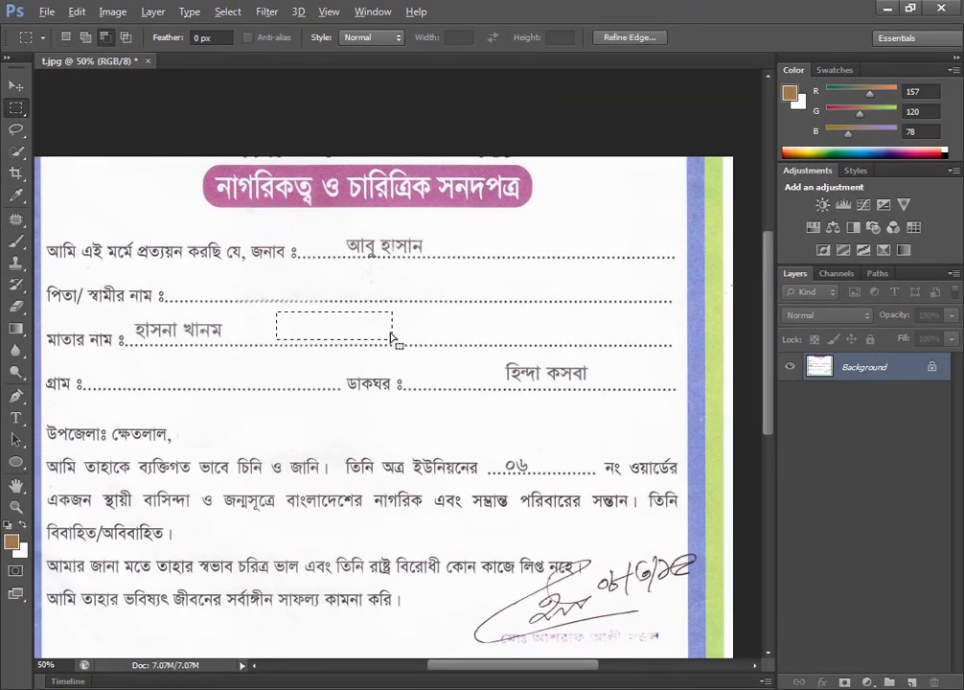
pyautogui.hotkey('alt', 'shift')
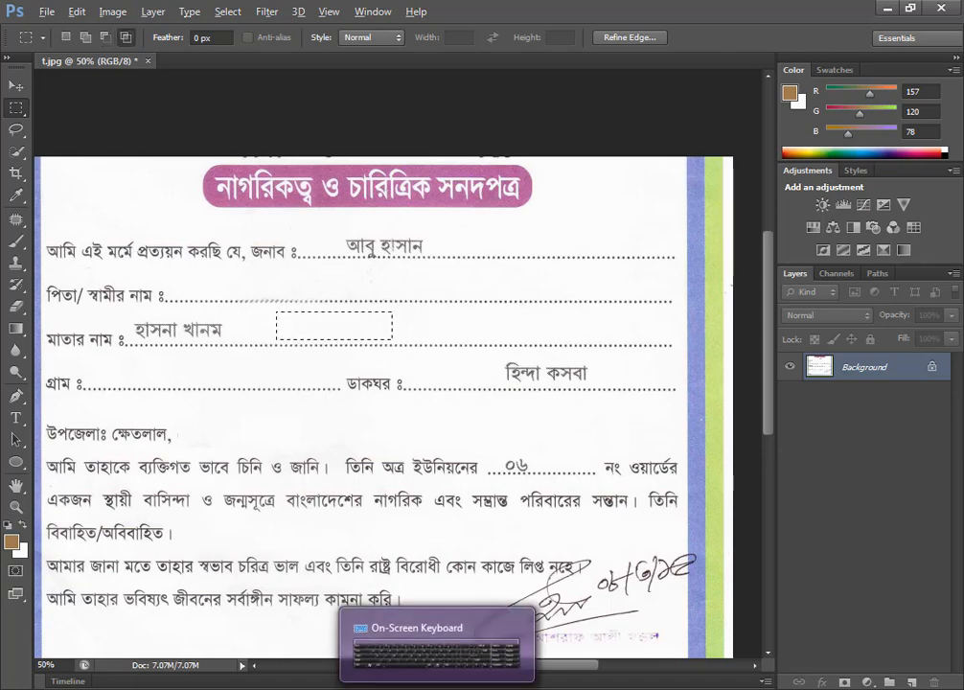
pyautogui.click(438, 688)
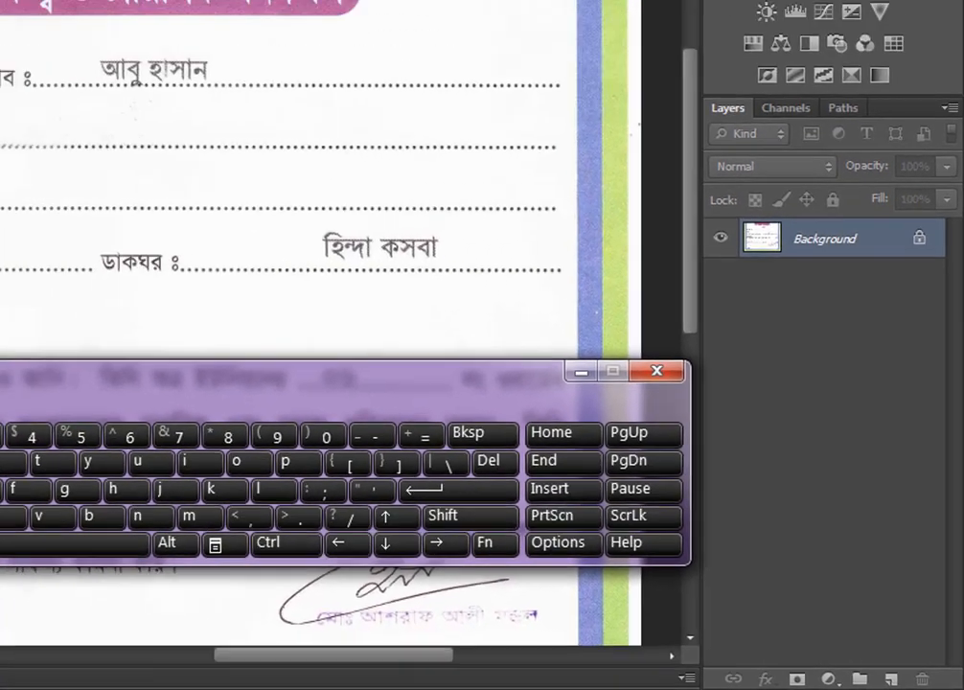
pyautogui.click(184, 587)
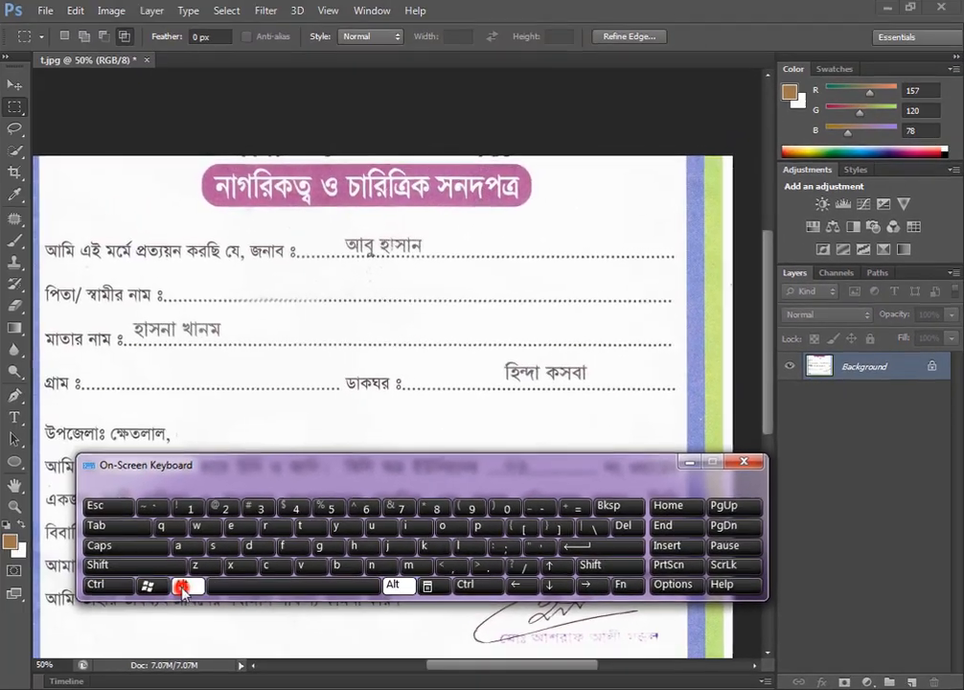
pyautogui.click(126, 566)
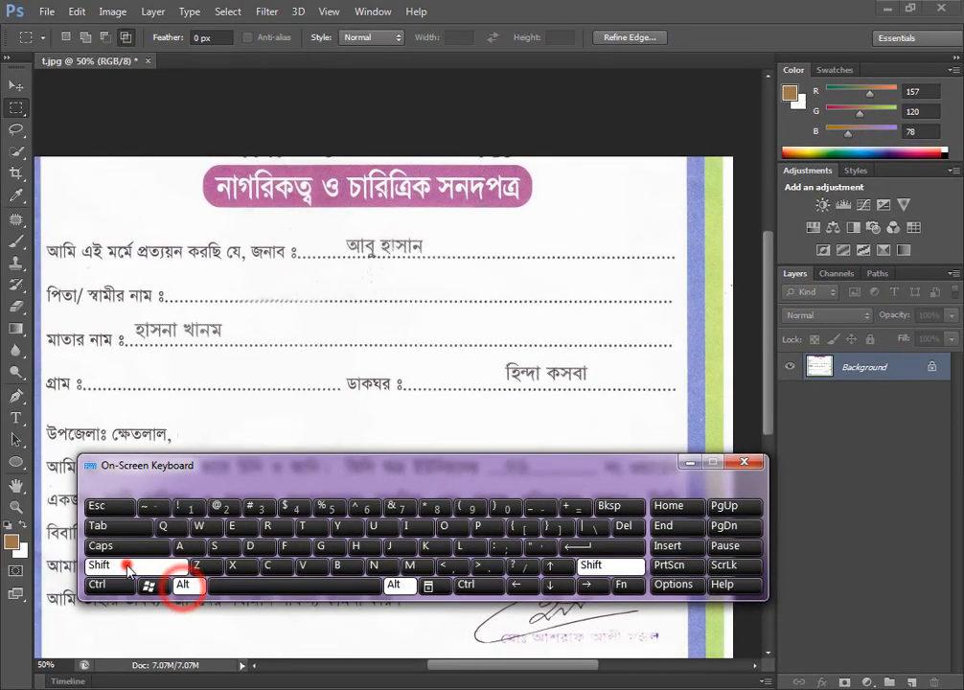
pyautogui.click(523, 586)
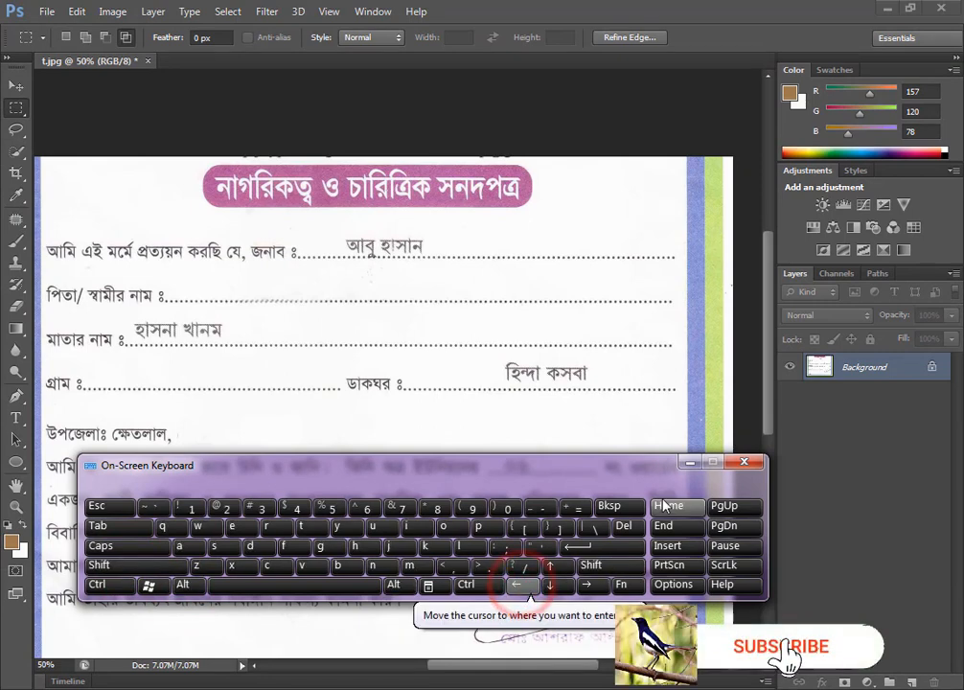
pyautogui.click(687, 465)
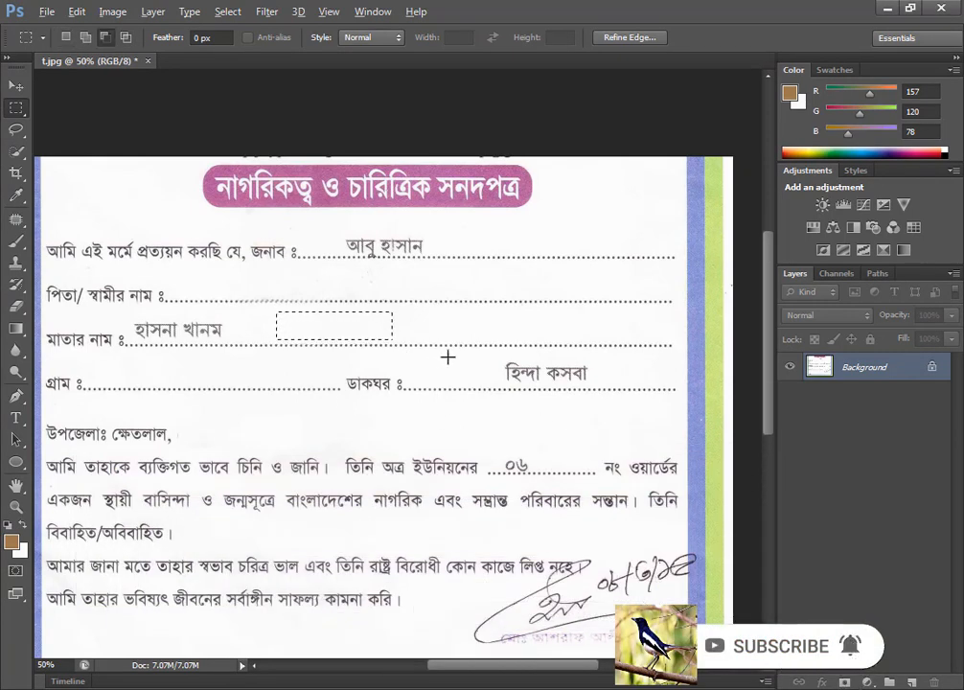
# Try to nudge a copy of the blank patch over the written mother's name and clear the selection.
pyautogui.hotkey('alt', 'shift')
pyautogui.hotkey('ctrl', 'alt', 'shift', 'Left')
pyautogui.hotkey('ctrl', 'alt', 'shift', 'Left')
pyautogui.hotkey('ctrl', 'alt', 'shift', 'Left')
pyautogui.hotkey('ctrl', 'alt', 'shift', 'Left')
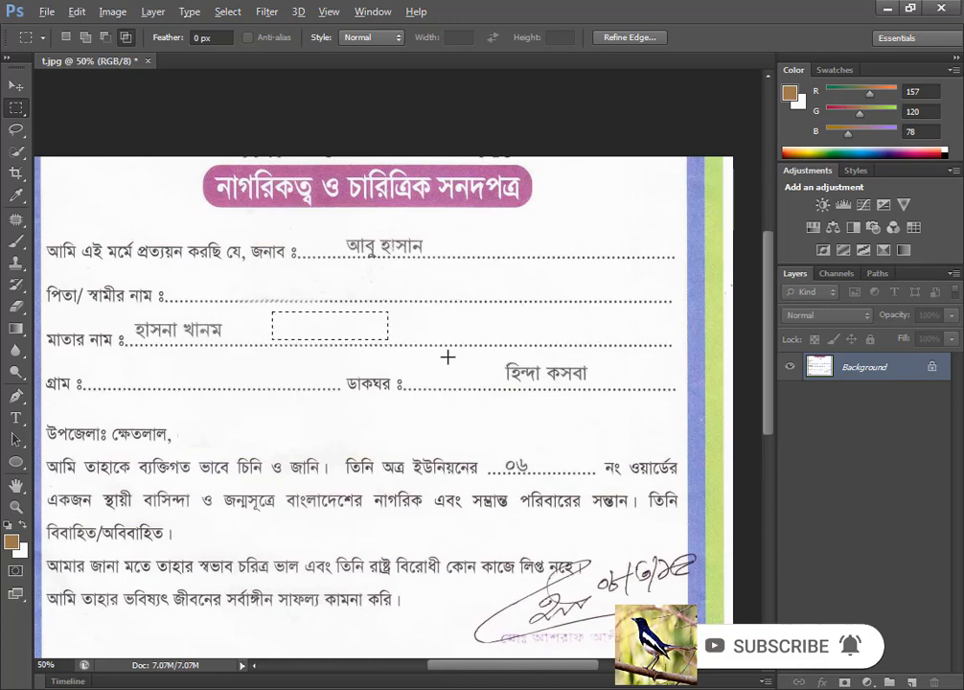
pyautogui.hotkey('shift', 'Left')
pyautogui.hotkey('shift', 'Left')
pyautogui.hotkey('shift', 'Left')
pyautogui.hotkey('shift', 'Left')
pyautogui.hotkey('shift', 'Left')
pyautogui.hotkey('shift', 'Left')
pyautogui.hotkey('shift', 'Left')
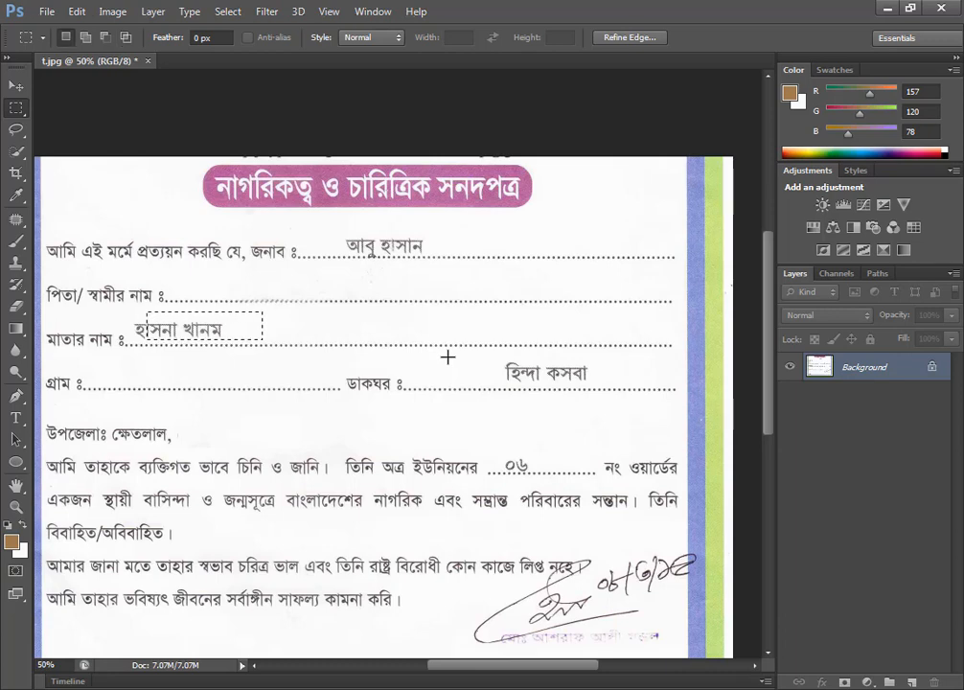
pyautogui.hotkey('ctrl', 'd')
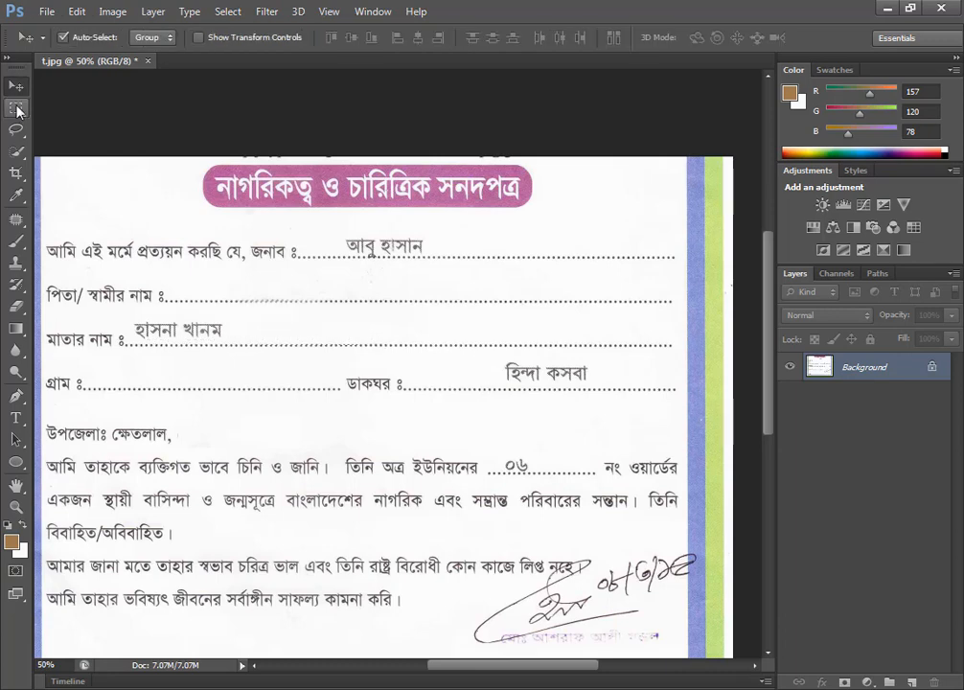
# Select a blank patch above the dotted line beyond the written mother's name with the Rectangular Marquee.
pyautogui.click(16, 112)
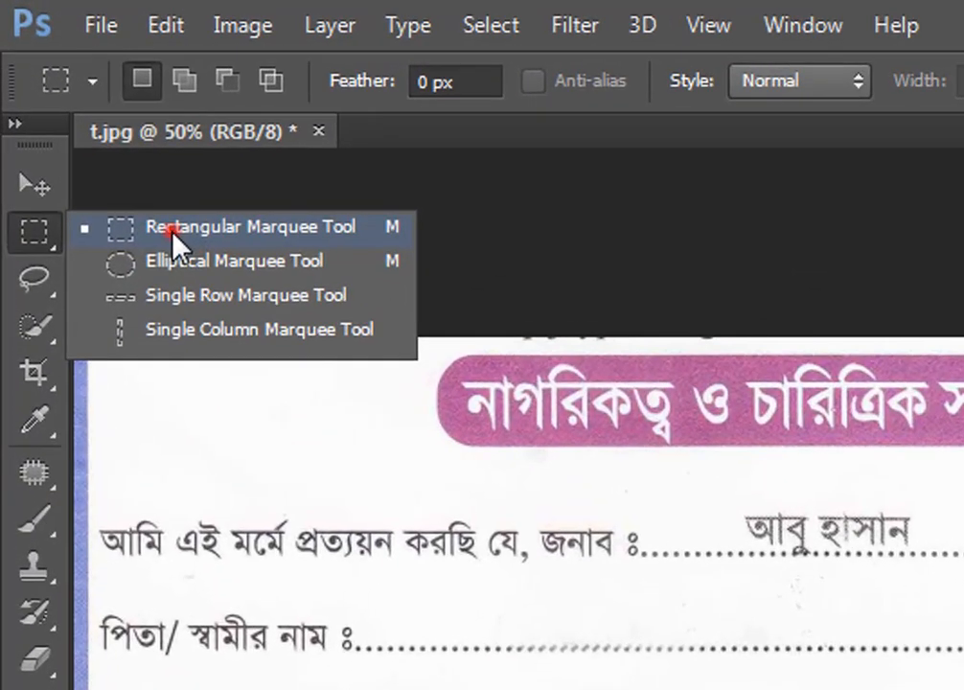
pyautogui.click(172, 228)
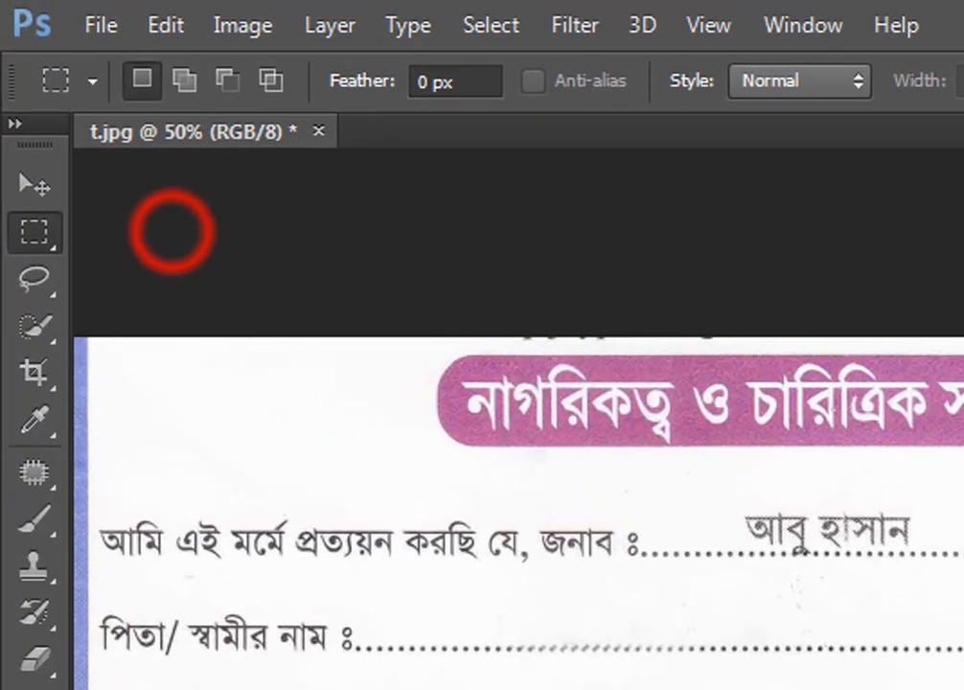
pyautogui.moveTo(601, 670); pyautogui.dragTo(727, 689)
pyautogui.moveTo(379, 385); pyautogui.dragTo(417, 385)
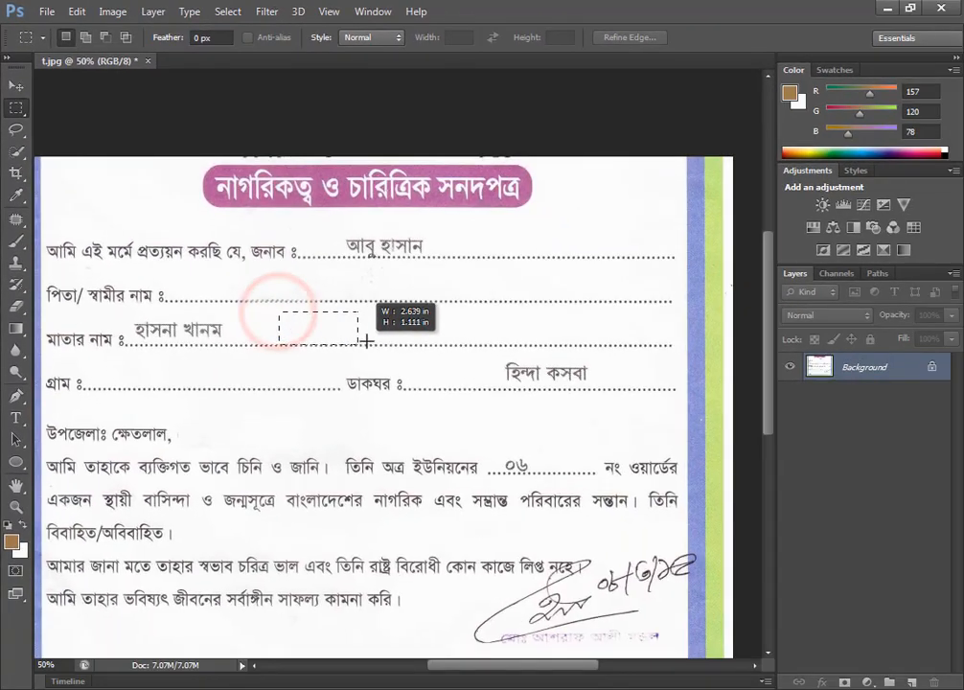
pyautogui.moveTo(370, 341); pyautogui.dragTo(404, 342)
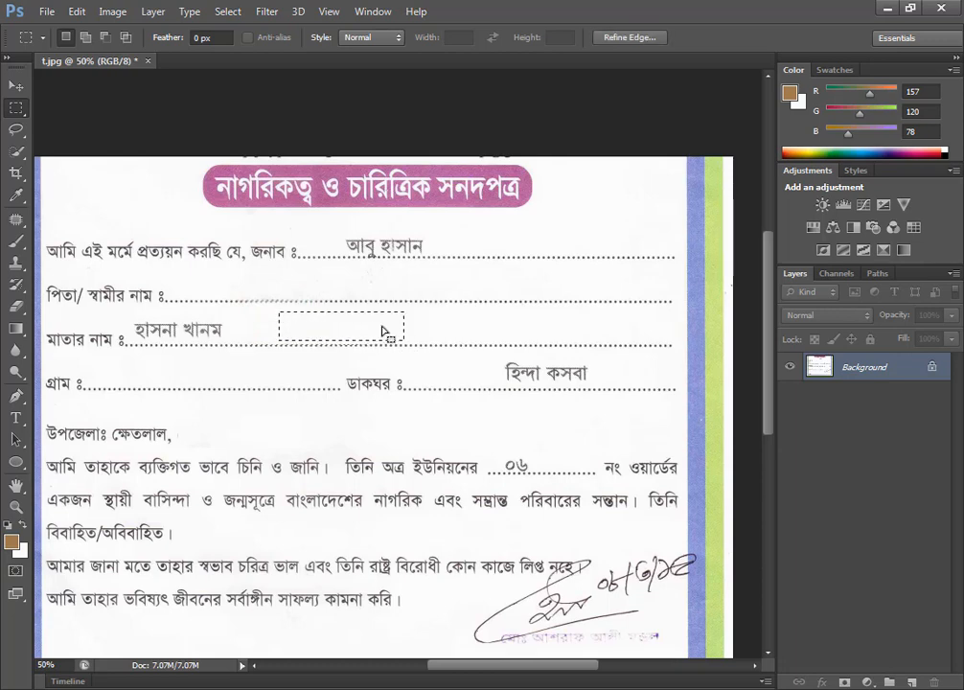
# Nudge a copy of the selected blank patch with the Move tool until it covers the whole mother's name, and deselect.
pyautogui.click(16, 85)
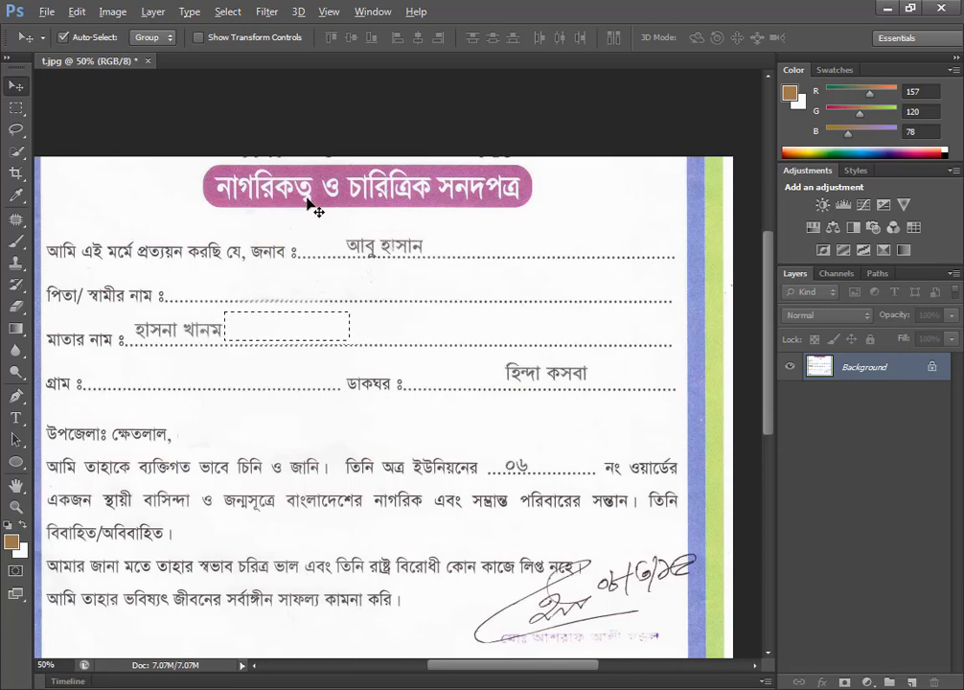
pyautogui.press('Left')
pyautogui.press('Left')
pyautogui.press('Left')
pyautogui.press('Left')
pyautogui.press('Left')
pyautogui.press('Left')
pyautogui.press('Left')
pyautogui.press('Left')
pyautogui.press('Left')
pyautogui.press('Left')
pyautogui.press('Left')
pyautogui.press('Left')
pyautogui.press('Left')
pyautogui.press('Left')
pyautogui.press('Left')
pyautogui.press('Left')
pyautogui.press('Left')
pyautogui.press('Left')
pyautogui.press('Left')
pyautogui.press('Left')
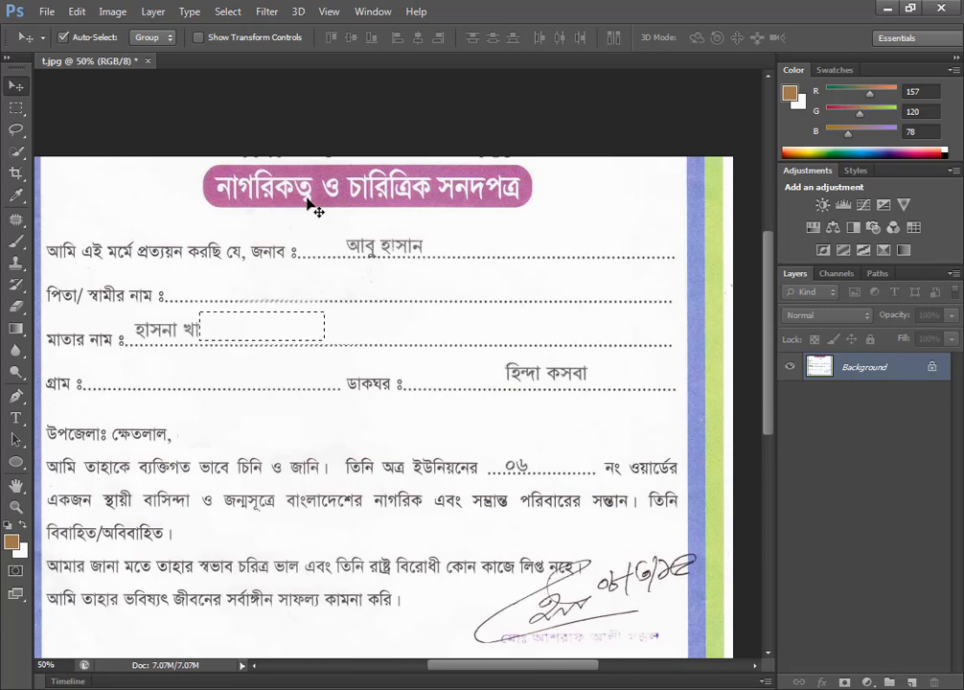
pyautogui.press('Left')
pyautogui.press('Left')
pyautogui.press('Left')
pyautogui.press('Left')
pyautogui.press('Left')
pyautogui.press('Left')
pyautogui.press('Left')
pyautogui.press('Left')
pyautogui.press('Left')
pyautogui.press('Left')
pyautogui.press('Left')
pyautogui.press('Left')
pyautogui.press('Left')
pyautogui.press('Left')
pyautogui.press('Left')
pyautogui.press('Left')
pyautogui.press('Left')
pyautogui.press('Left')
pyautogui.press('Left')
pyautogui.press('Left')
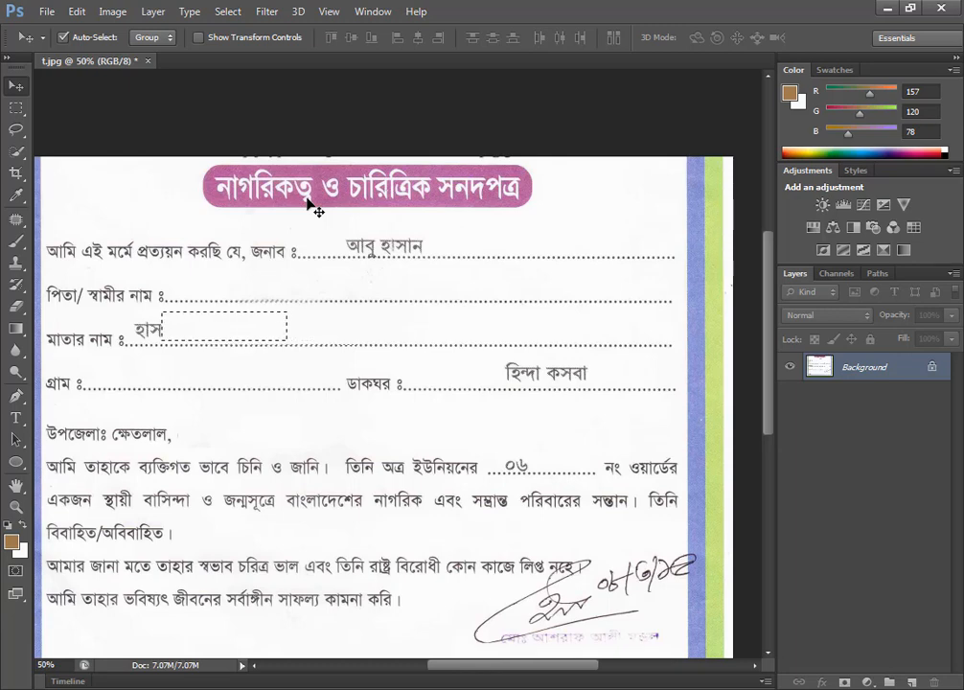
pyautogui.press('Left')
pyautogui.press('Left')
pyautogui.press('Left')
pyautogui.press('Left')
pyautogui.press('Left')
pyautogui.press('Left')
pyautogui.press('Left')
pyautogui.press('Left')
pyautogui.press('Left')
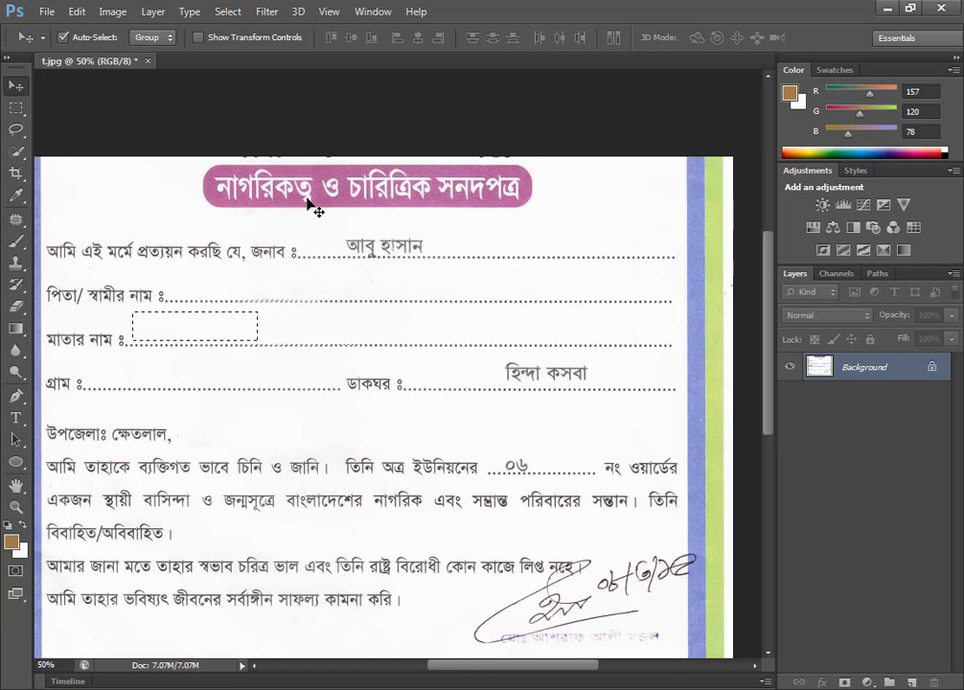
pyautogui.press('Left')
pyautogui.press('Left')
pyautogui.press('Left')
pyautogui.press('Left')
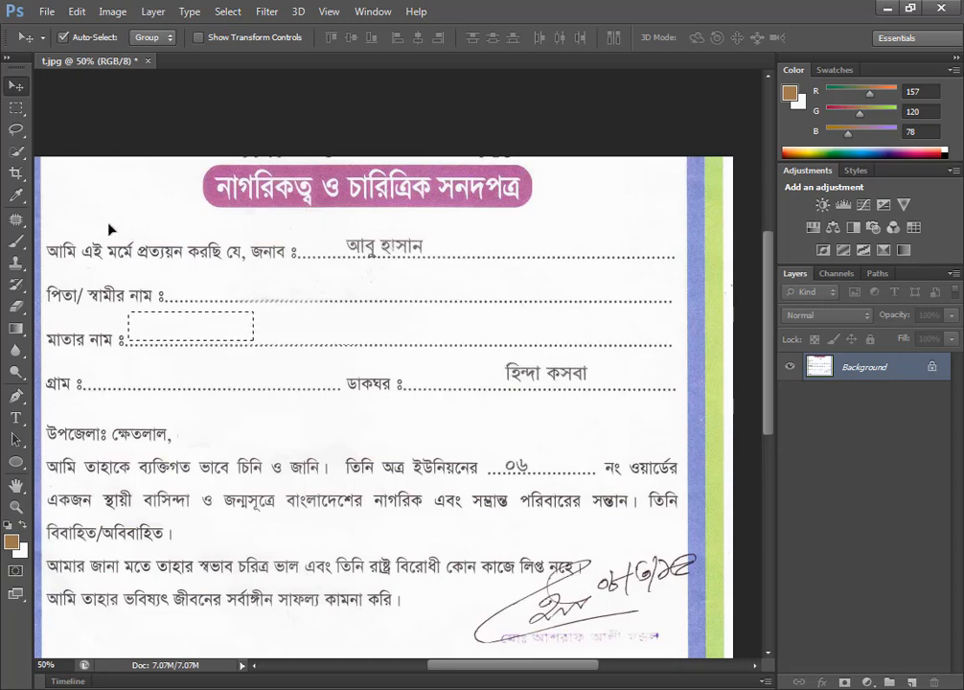
pyautogui.hotkey('ctrl', 'd')
# Switch to the Lasso tool.
pyautogui.scroll(-1, 204, 282)
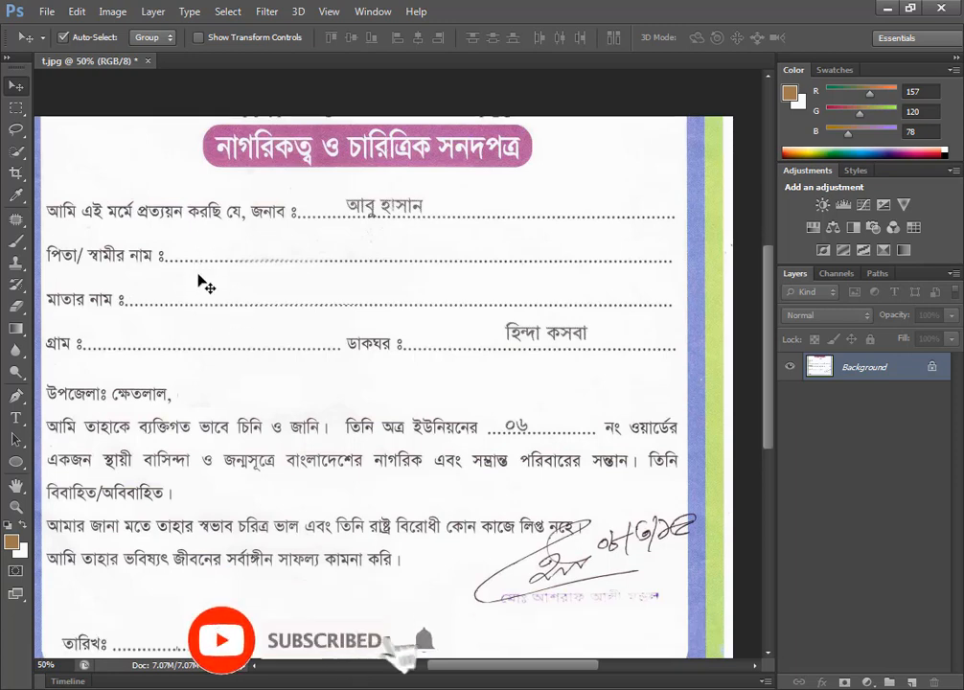
pyautogui.click(16, 128)
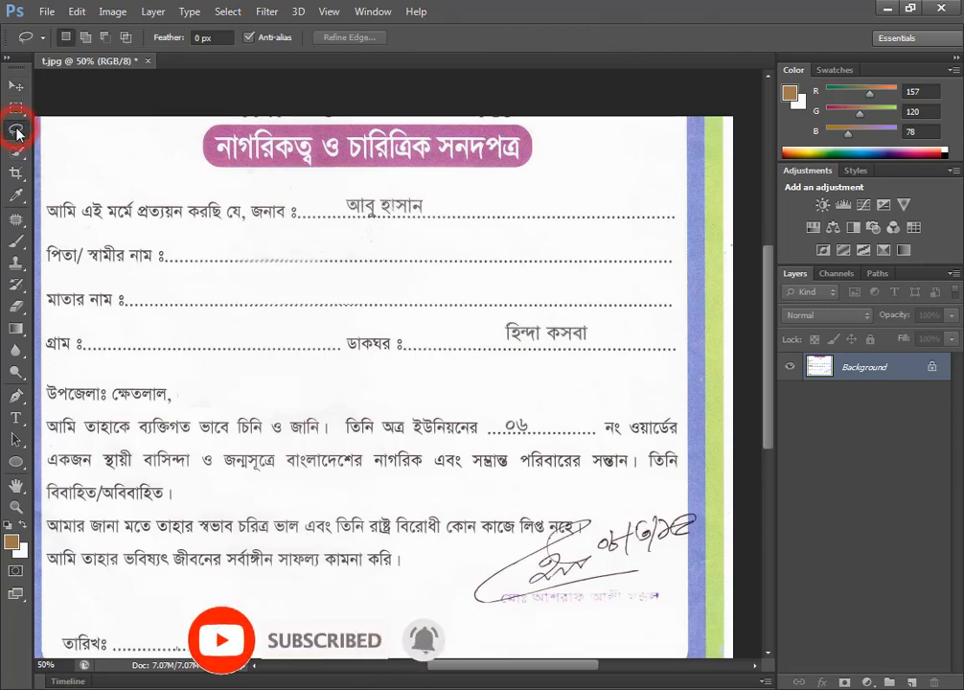